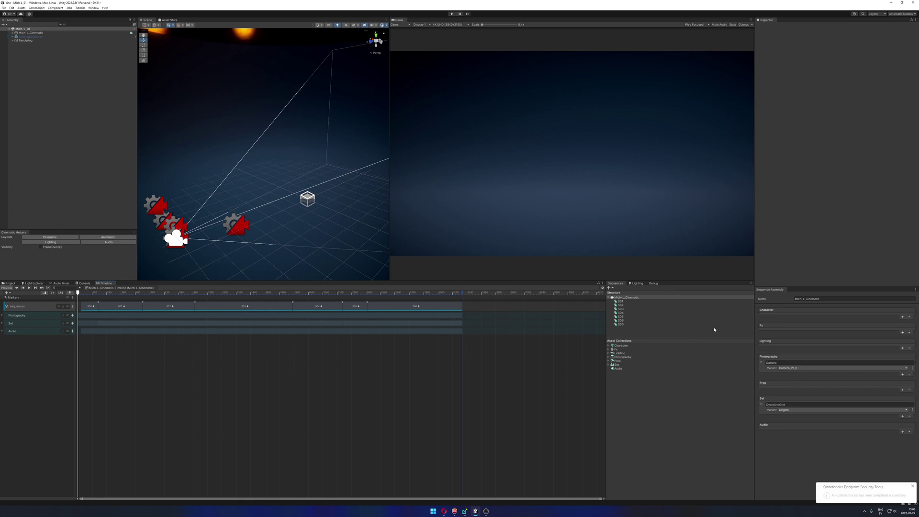
# - Dismiss the Bitdefender popup, return to the Timeline, and expand the Character asset collection
pyautogui.click(912, 487)
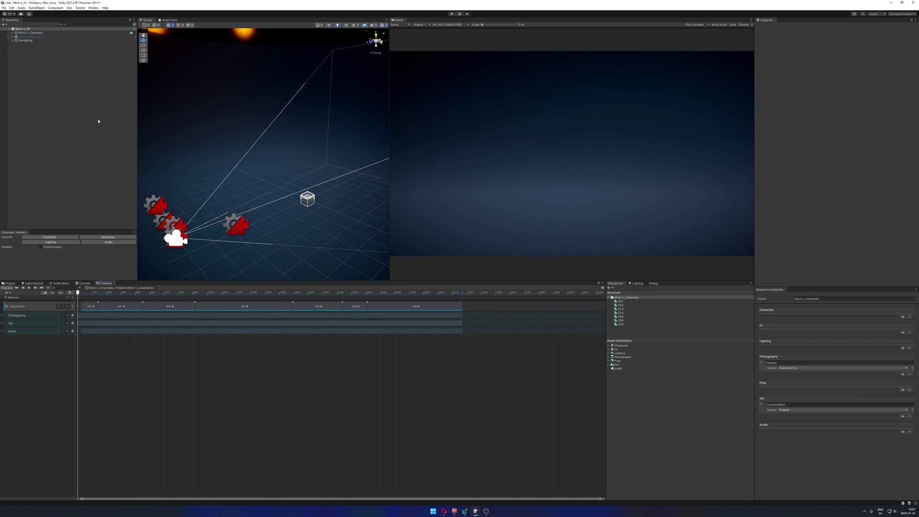
pyautogui.click(9, 282)
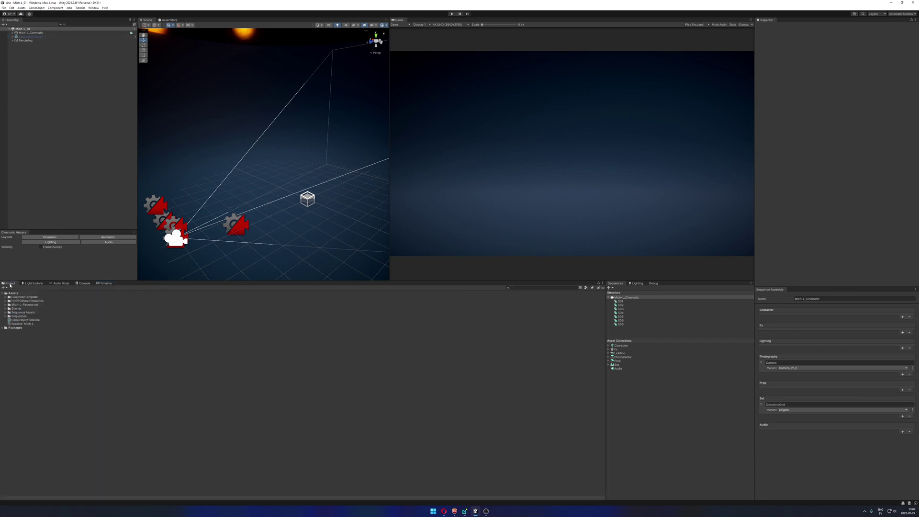
pyautogui.click(105, 283)
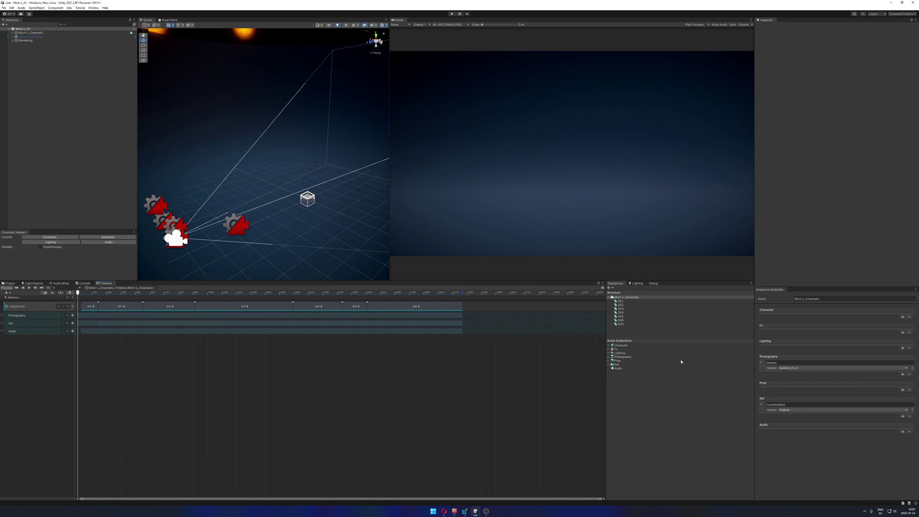
pyautogui.click(608, 346)
# - Collapse the Character collection and the Mich-L_Cinematic shot list
pyautogui.click(609, 346)
pyautogui.click(609, 297)
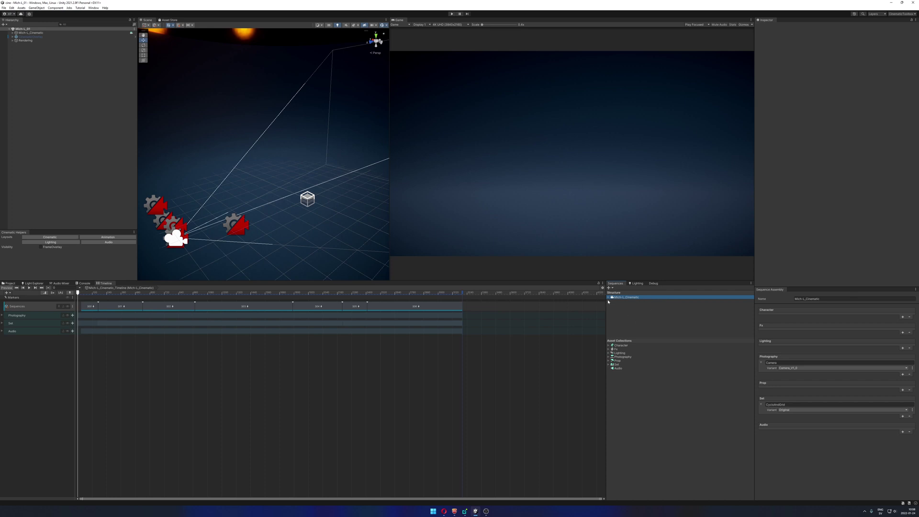
# - Expand Mich-L_Cinematic, preview shots S03, S06 and S00, then return to its master timeline
pyautogui.click(609, 298)
pyautogui.click(621, 308)
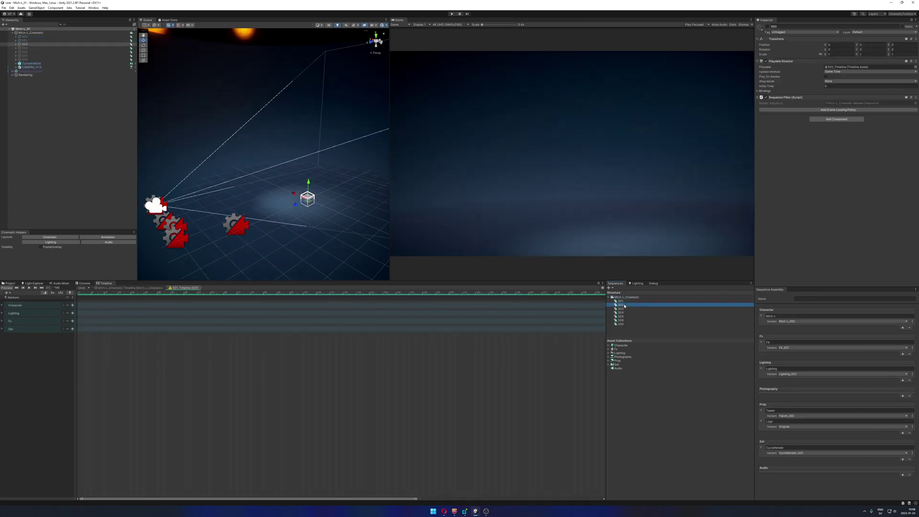
pyautogui.click(622, 320)
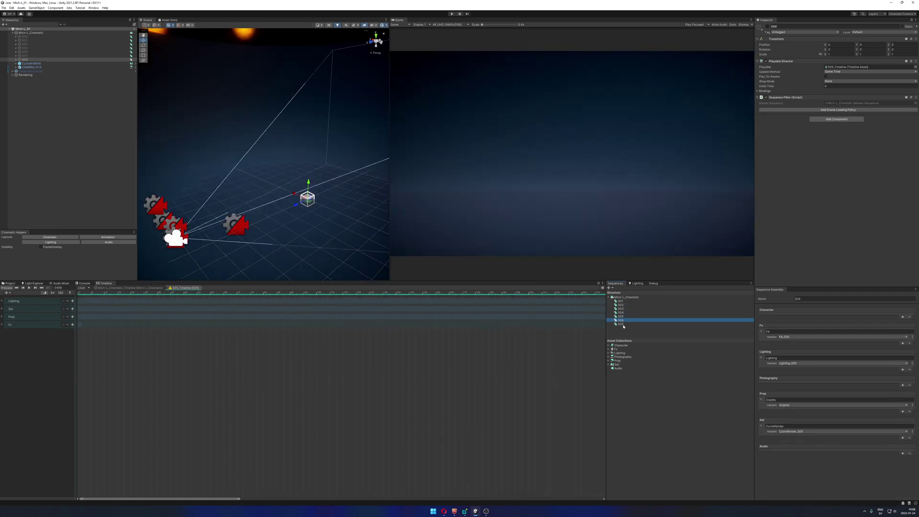
pyautogui.click(624, 324)
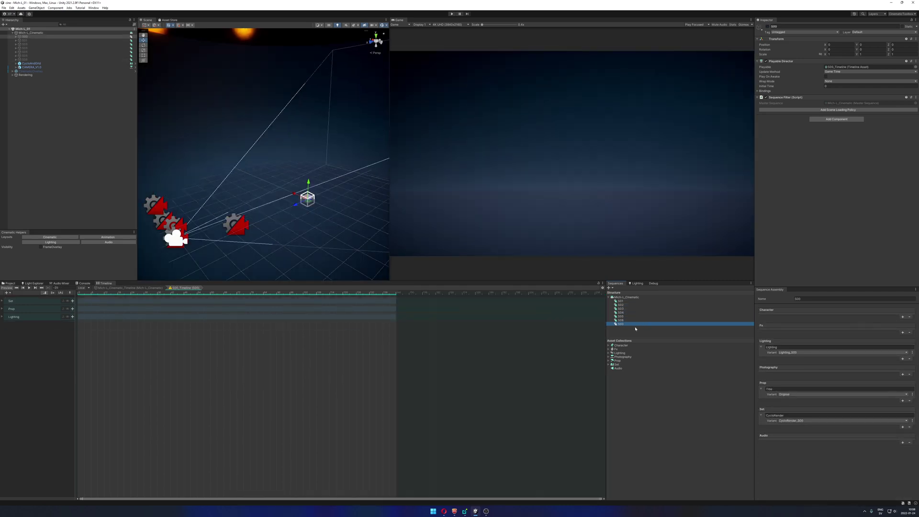
pyautogui.click(628, 297)
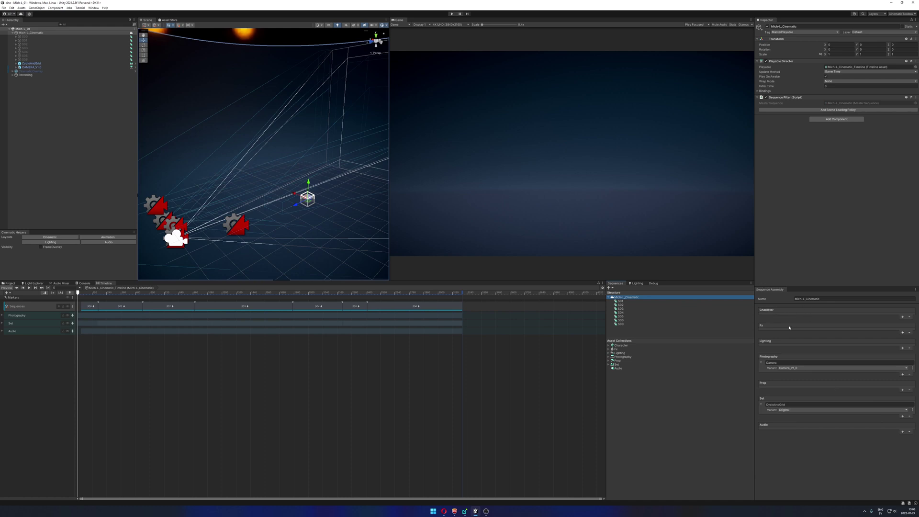
# - Inspect the Photography Camera entry and S01's Mich-L character, then open shot S02
pyautogui.click(774, 363)
pyautogui.click(623, 302)
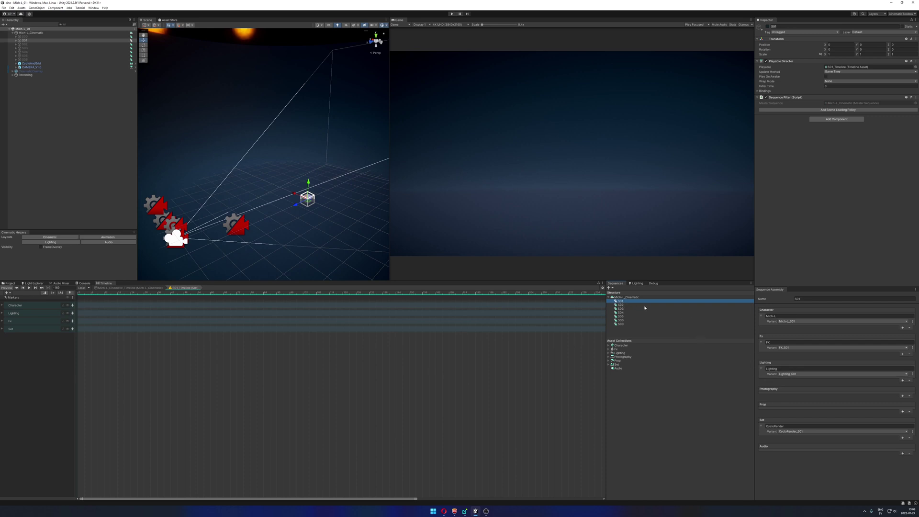
pyautogui.click(773, 315)
pyautogui.click(620, 305)
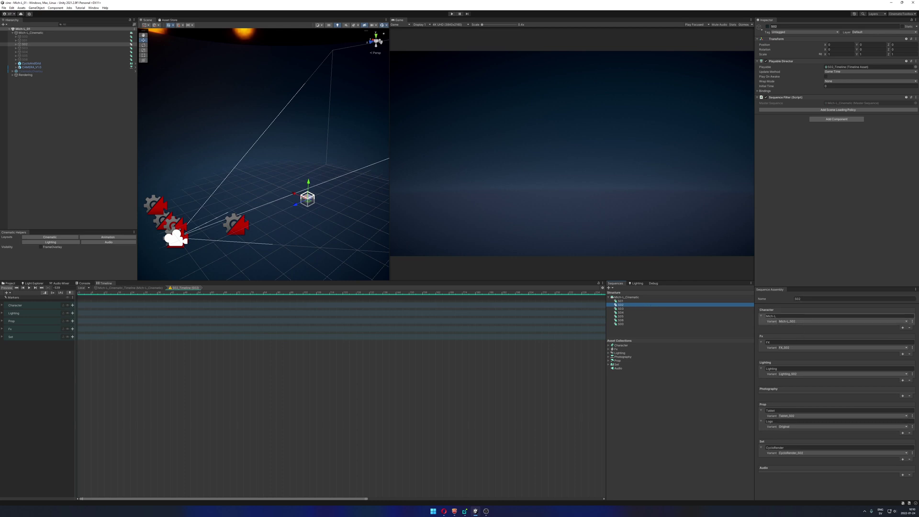
pyautogui.click(807, 321)
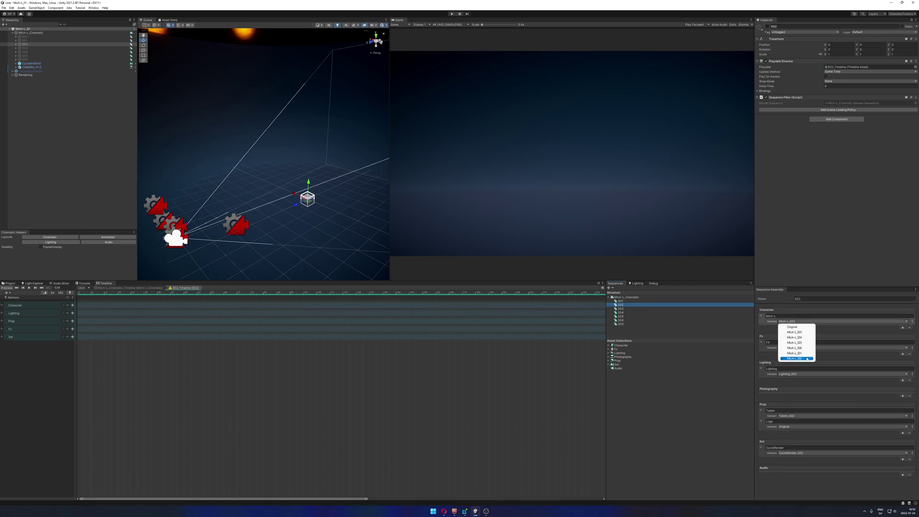
pyautogui.click(775, 325)
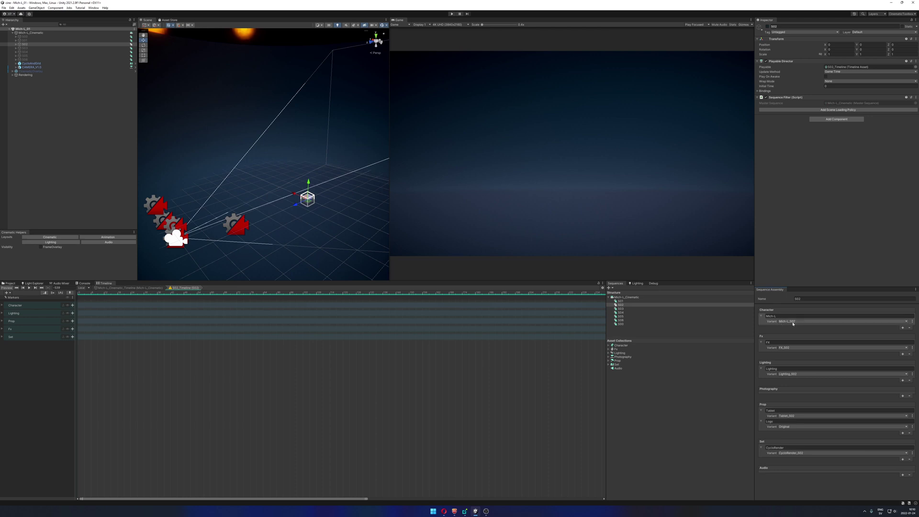
pyautogui.click(793, 323)
pyautogui.click(842, 331)
pyautogui.click(793, 322)
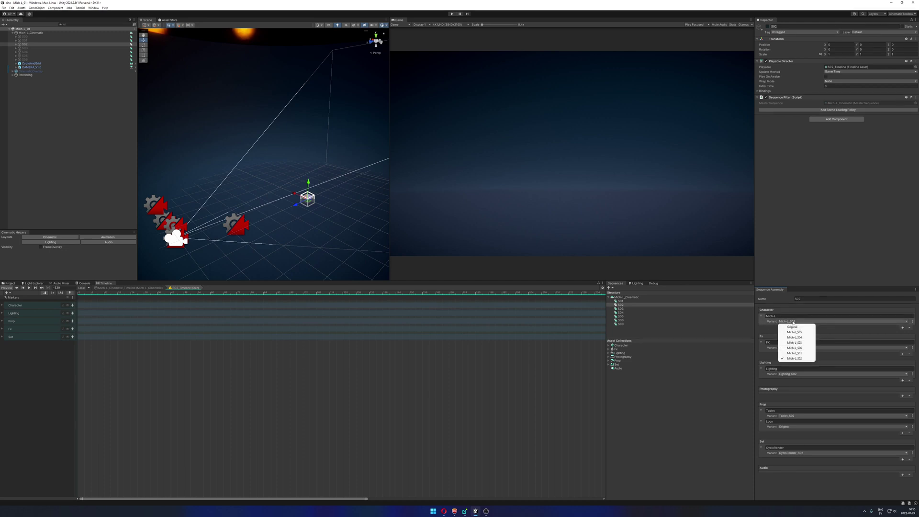
pyautogui.click(847, 337)
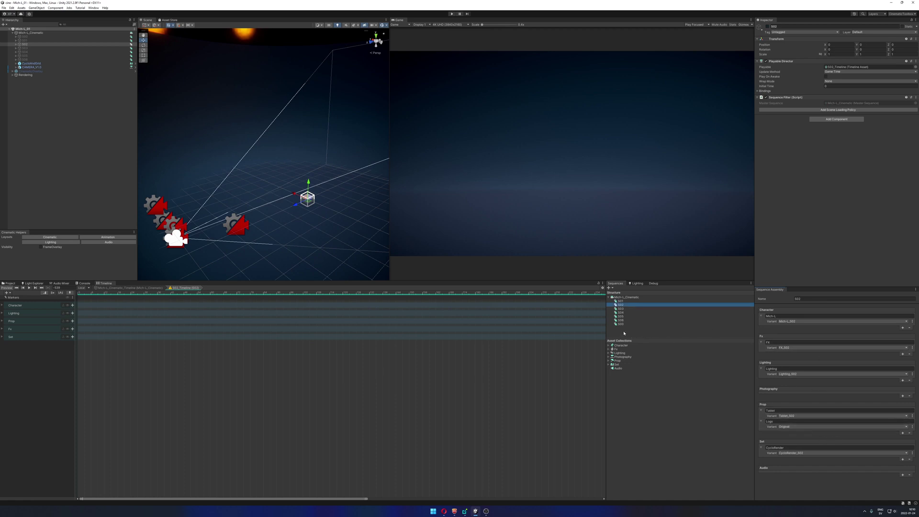
# - Expand Character, peek at the Mich-L and Chicken contents, and inspect the T-Rex asset
pyautogui.click(609, 345)
pyautogui.click(612, 349)
pyautogui.click(613, 349)
pyautogui.click(612, 353)
pyautogui.click(612, 353)
pyautogui.click(647, 410)
pyautogui.click(626, 345)
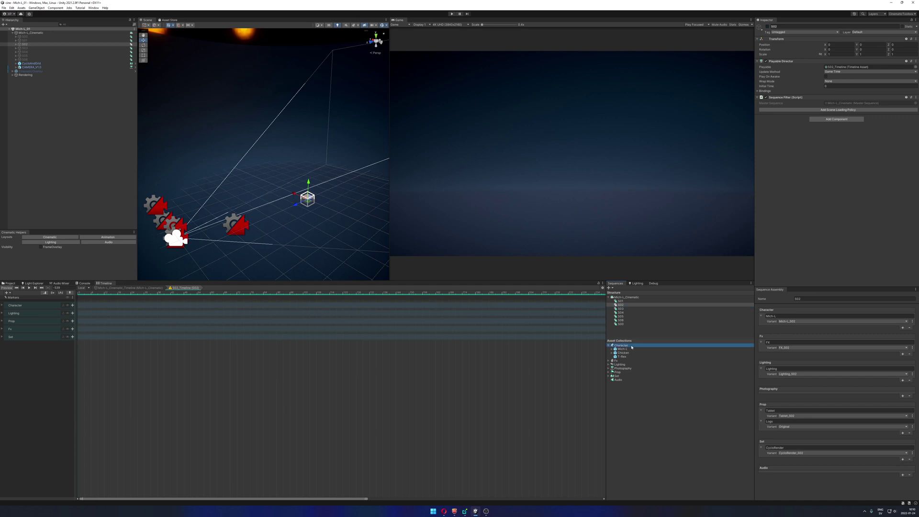
pyautogui.click(624, 357)
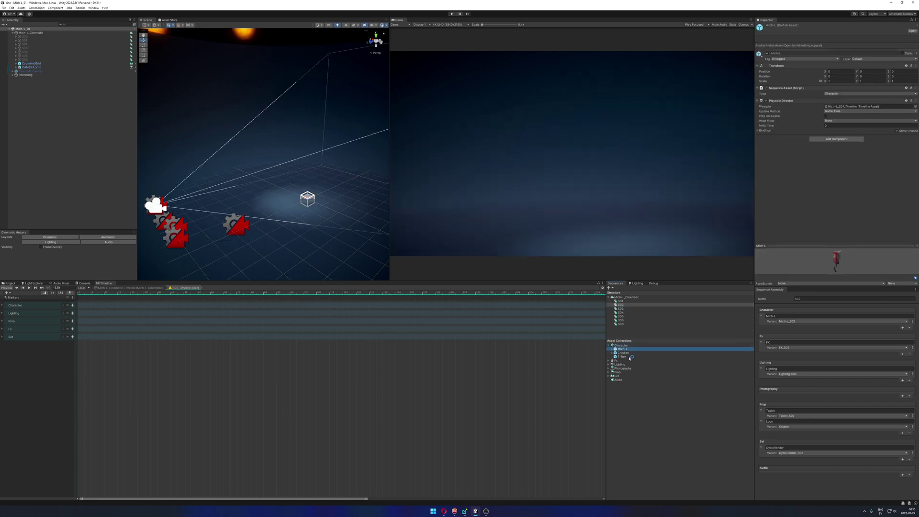
# - Select Mich-L, list its shot variants, and enlarge the preview to a front view
pyautogui.click(627, 349)
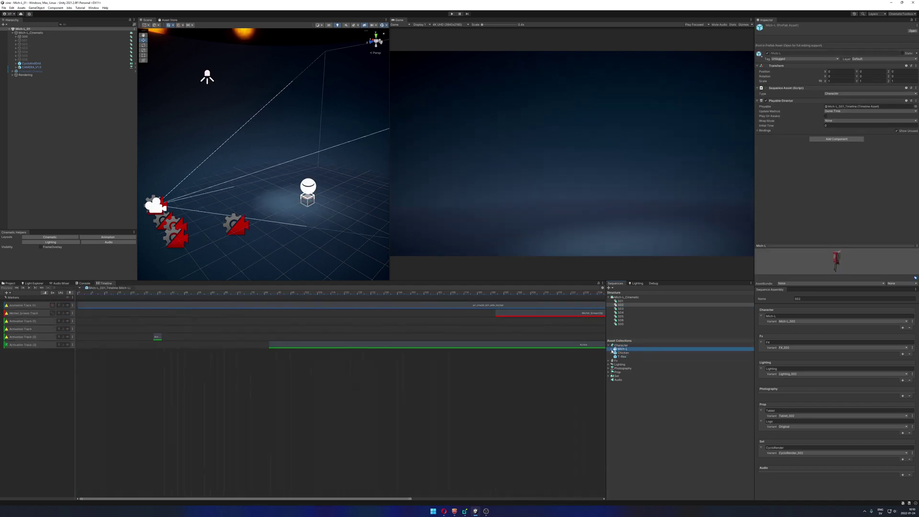
pyautogui.click(611, 349)
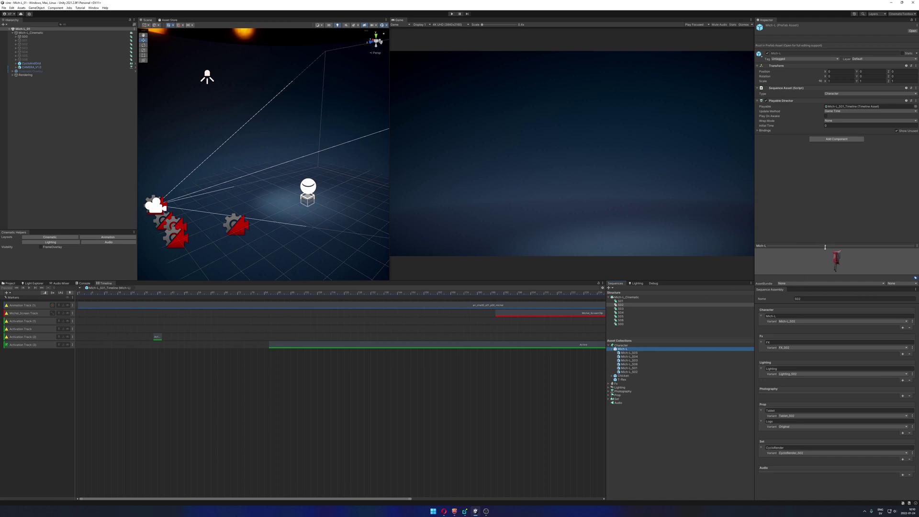
pyautogui.moveTo(822, 245); pyautogui.dragTo(822, 190)
pyautogui.moveTo(827, 230); pyautogui.dragTo(803, 220)
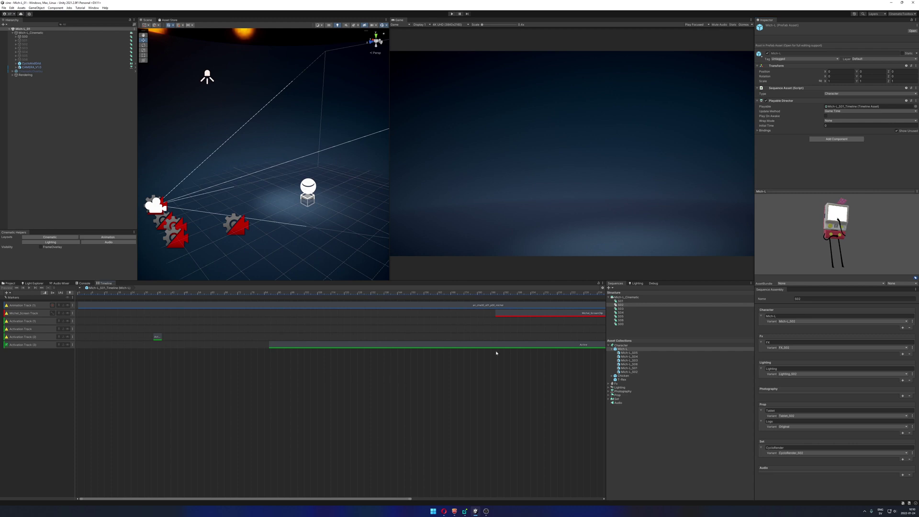
# - Inspect the Mich-L_S05, S04, S03, S06 and S01 variants, then the base Mich-L asset
pyautogui.click(629, 353)
pyautogui.click(629, 356)
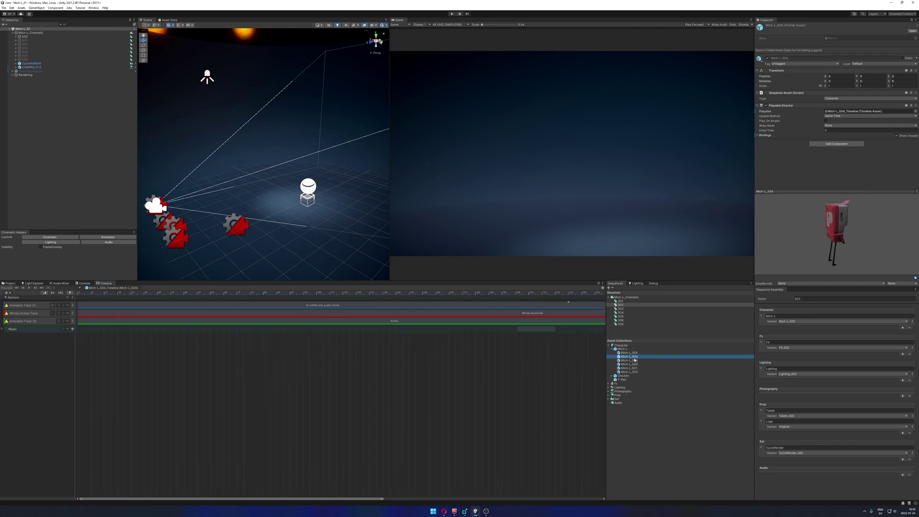
pyautogui.click(631, 361)
pyautogui.click(635, 364)
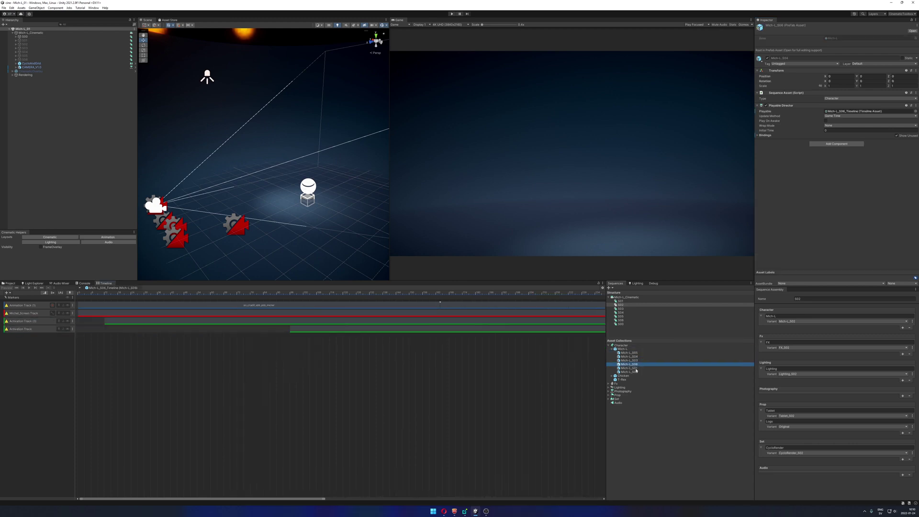
pyautogui.click(639, 368)
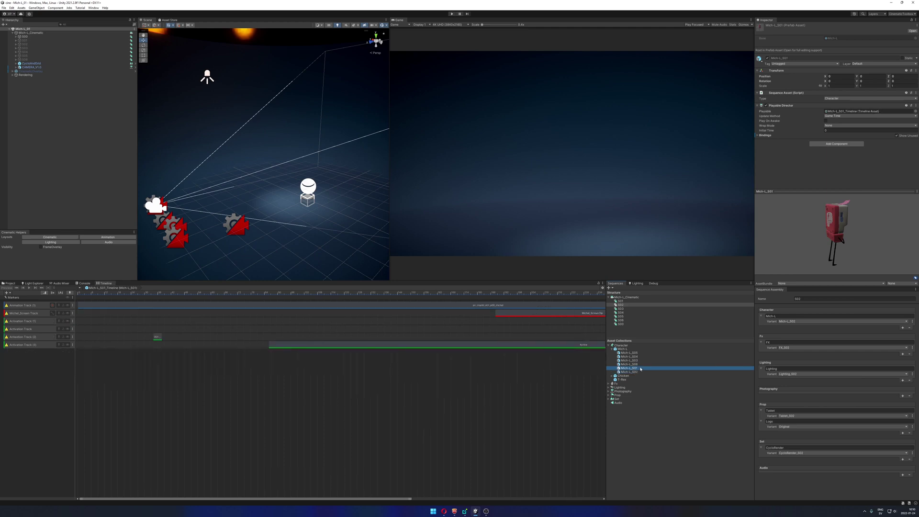
pyautogui.click(326, 387)
pyautogui.hscroll(2, 343, 394)
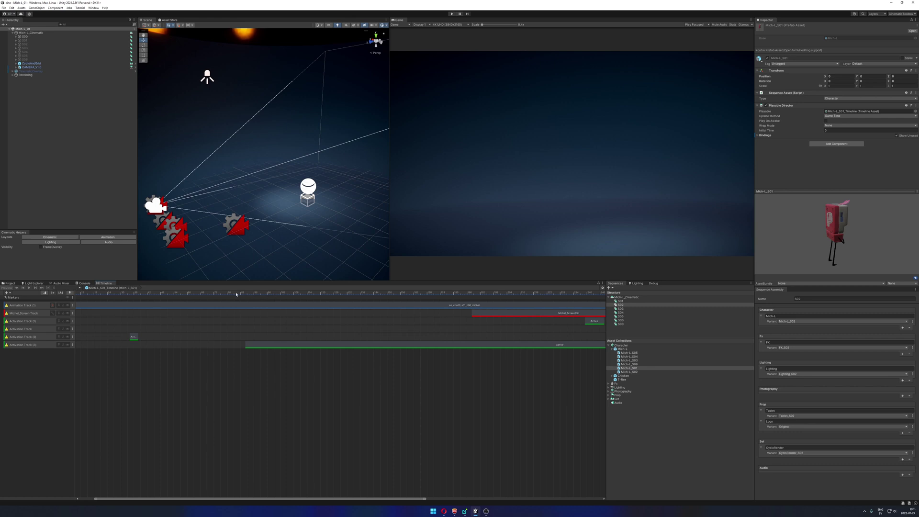
pyautogui.hscroll(-2, 293, 389)
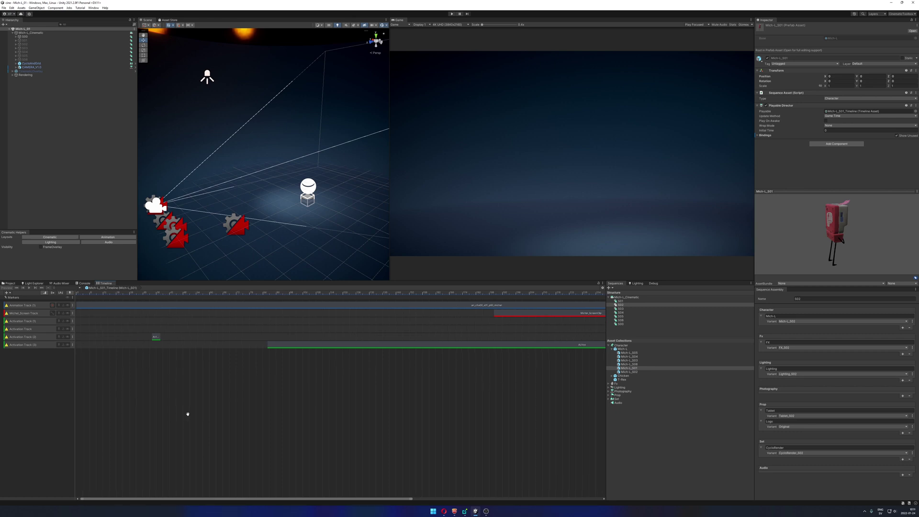
pyautogui.click(636, 369)
pyautogui.click(633, 349)
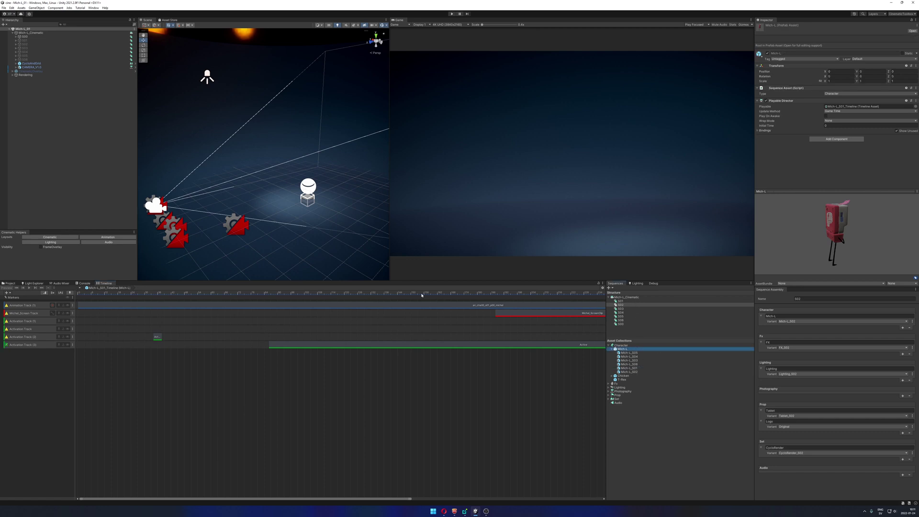
# - Select Mich-L_Cinematic in the Sequences tree to bring back its master timeline
pyautogui.click(636, 297)
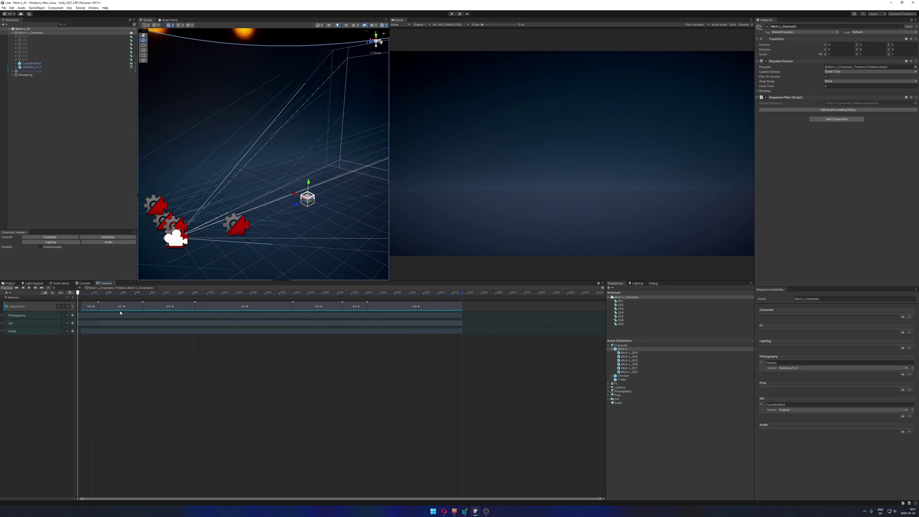
pyautogui.click(629, 298)
# - Scrub the master timeline to frame 40 in S00, then back to the green set
pyautogui.moveTo(81, 293); pyautogui.dragTo(320, 312)
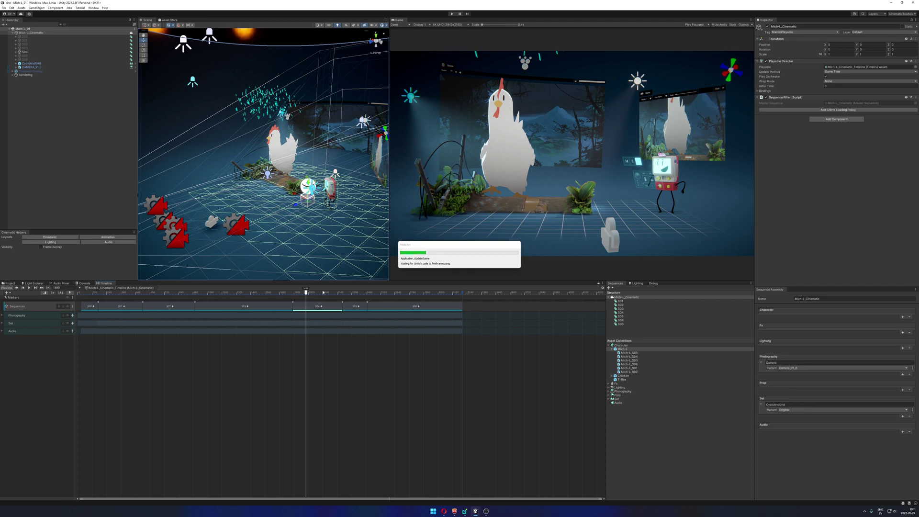
pyautogui.moveTo(323, 292); pyautogui.dragTo(124, 299)
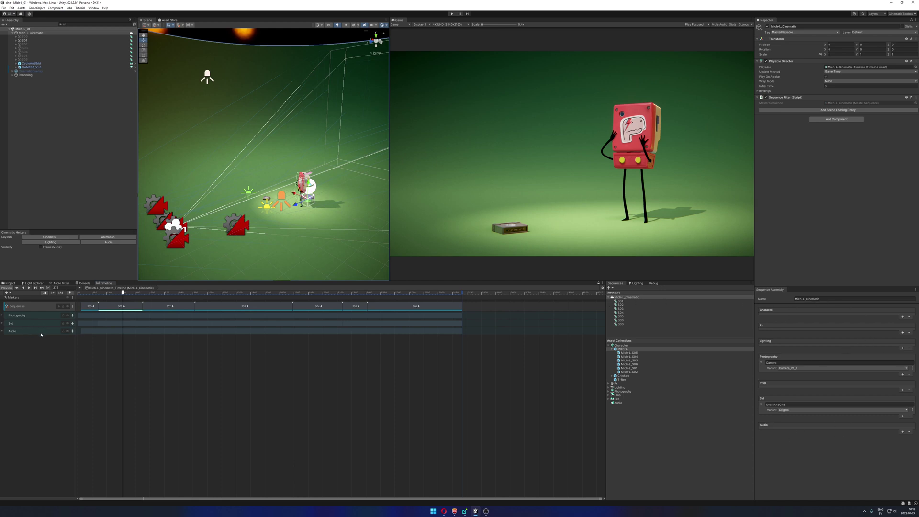
pyautogui.click(2, 324)
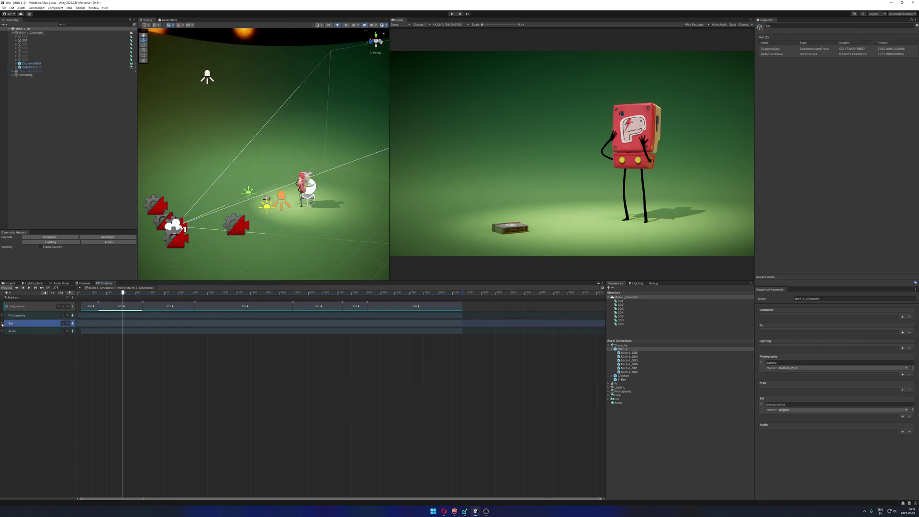
pyautogui.click(3, 324)
pyautogui.click(3, 324)
pyautogui.click(4, 331)
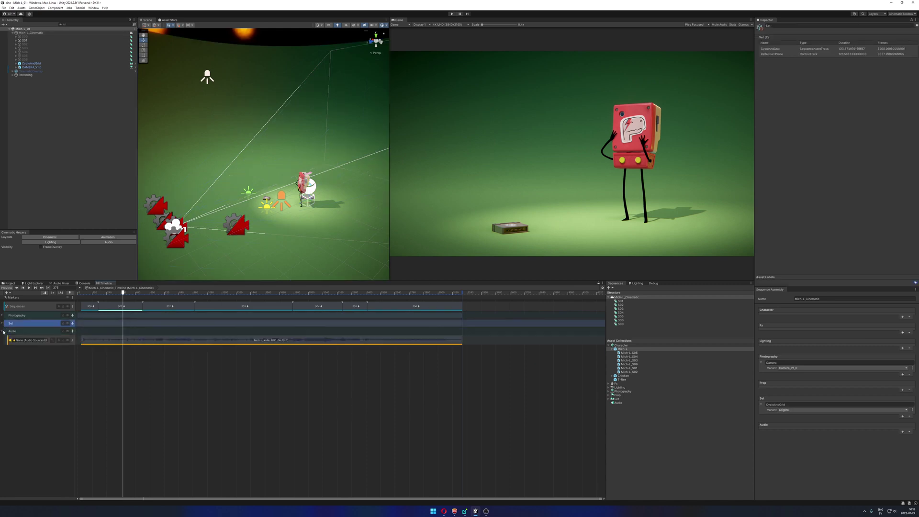
pyautogui.click(3, 331)
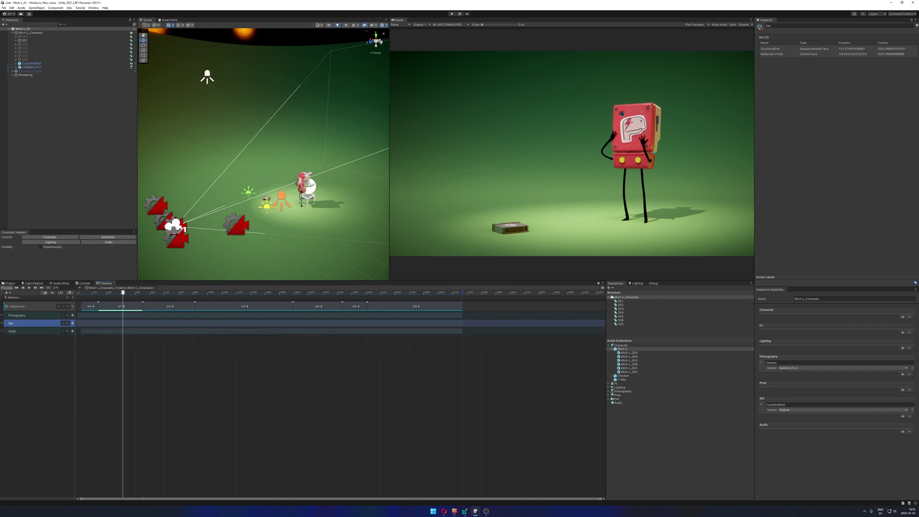
pyautogui.click(123, 292)
pyautogui.click(640, 298)
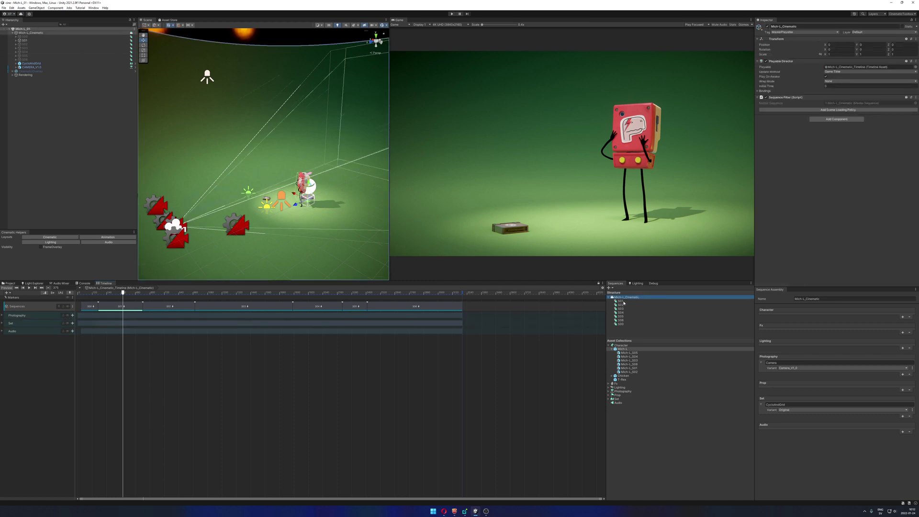
# - Open shot S01's timeline and rewind its playhead to the opening frames
pyautogui.click(620, 301)
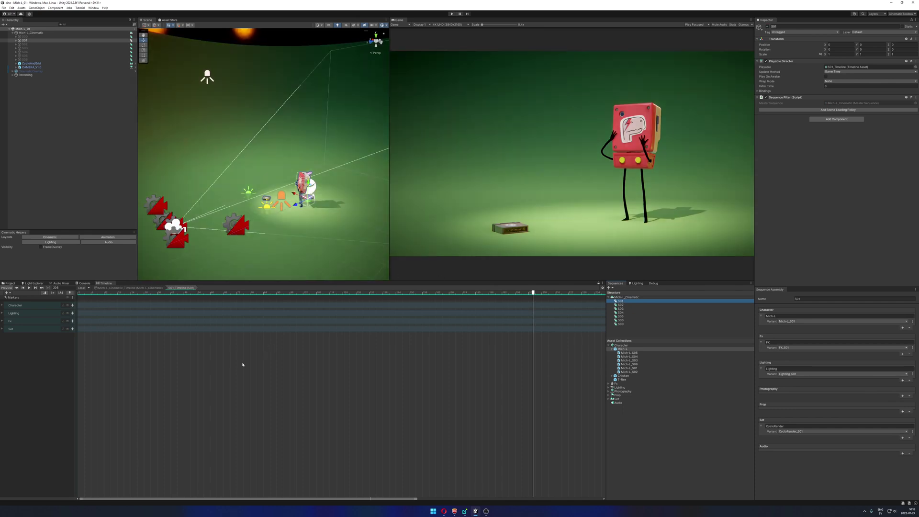
pyautogui.click(194, 289)
pyautogui.moveTo(318, 296); pyautogui.dragTo(337, 316)
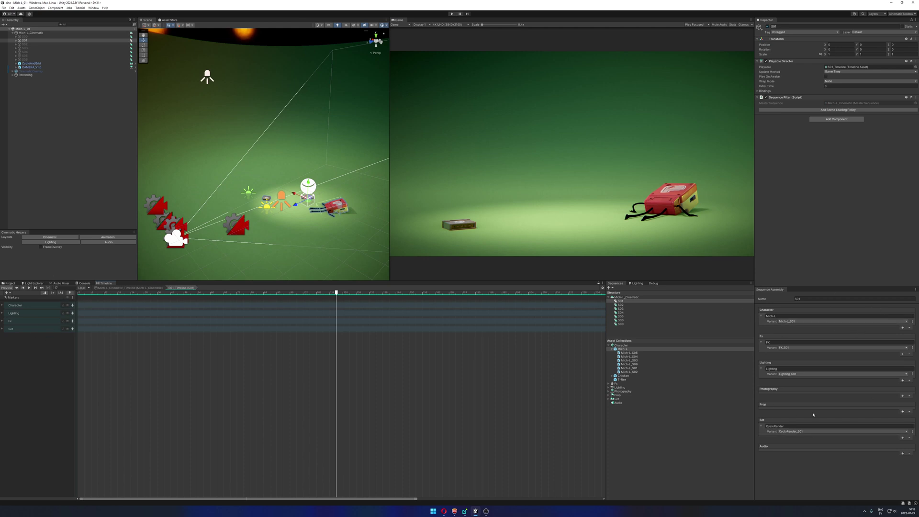
# - Expand the Character, Lighting, Fx and Set track groups and scrub S01's animation
pyautogui.click(2, 306)
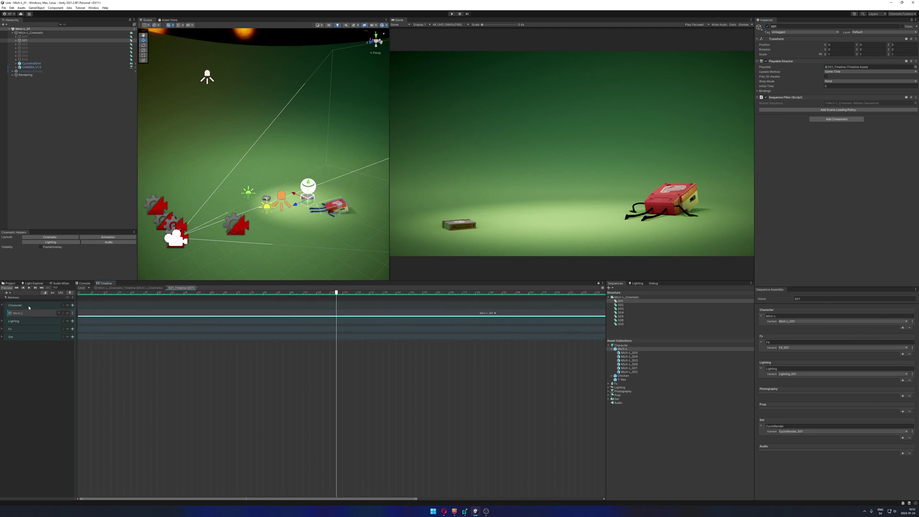
pyautogui.click(2, 321)
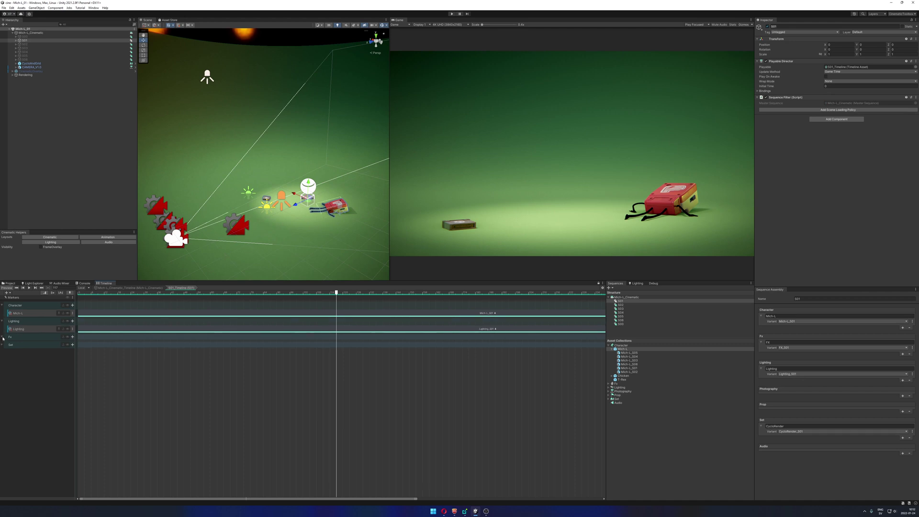
pyautogui.click(2, 337)
pyautogui.click(3, 353)
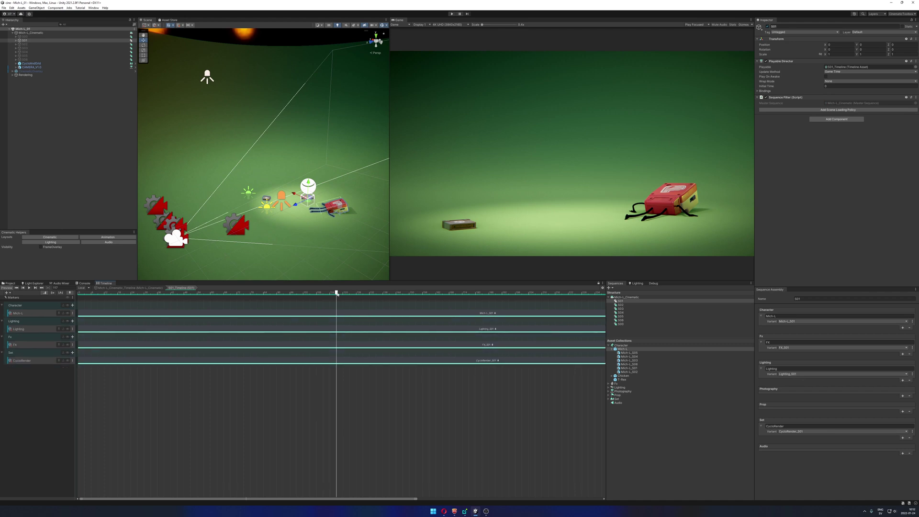
pyautogui.moveTo(337, 293); pyautogui.dragTo(411, 293)
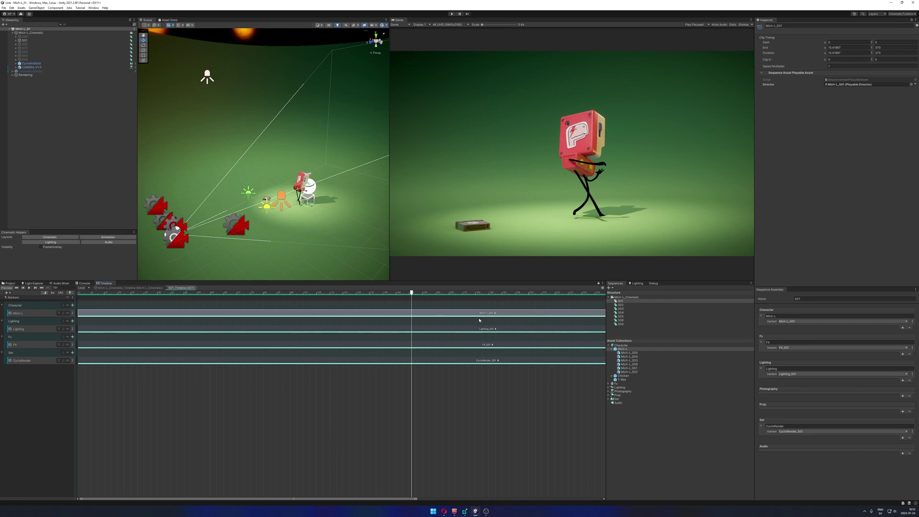
pyautogui.moveTo(479, 320); pyautogui.dragTo(337, 318, button='middle')
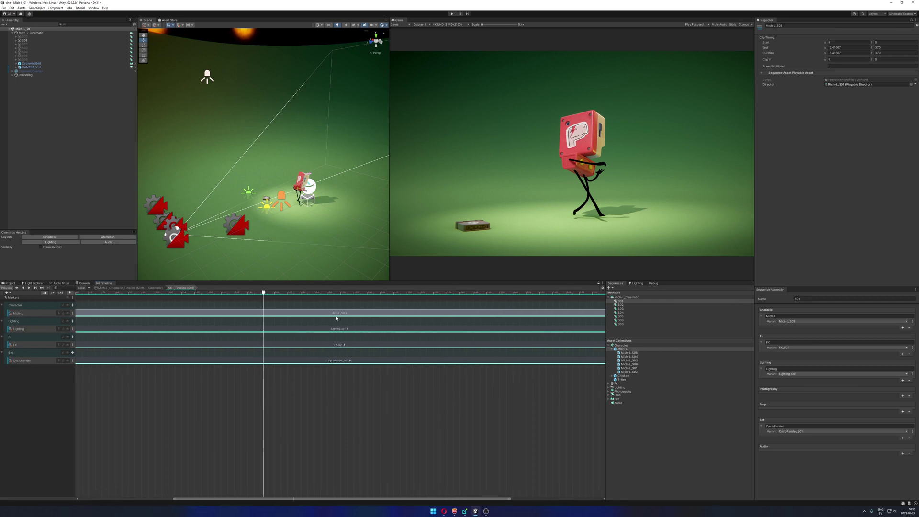
# - Preview the Mich-L_S01 and Lighting_S01 clip timelines, returning to the S01 tracks
pyautogui.doubleClick(306, 314)
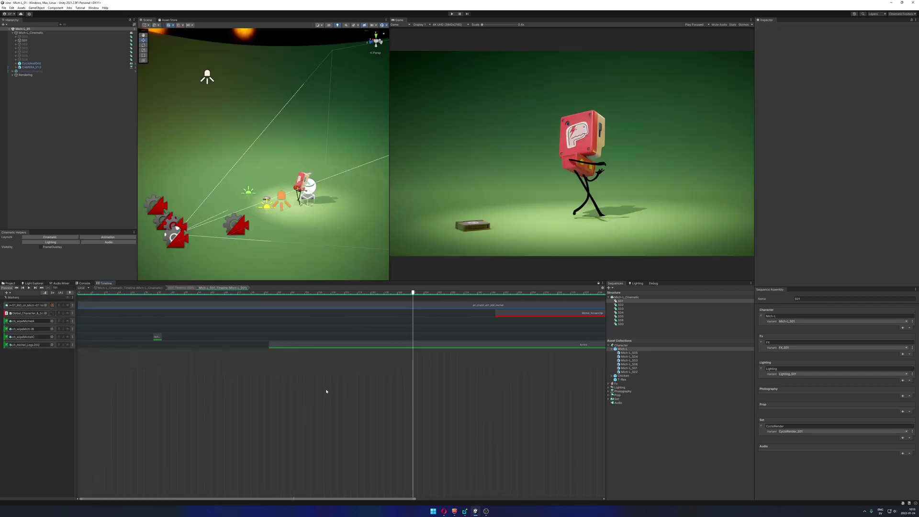
pyautogui.moveTo(354, 294); pyautogui.dragTo(514, 318)
pyautogui.click(189, 289)
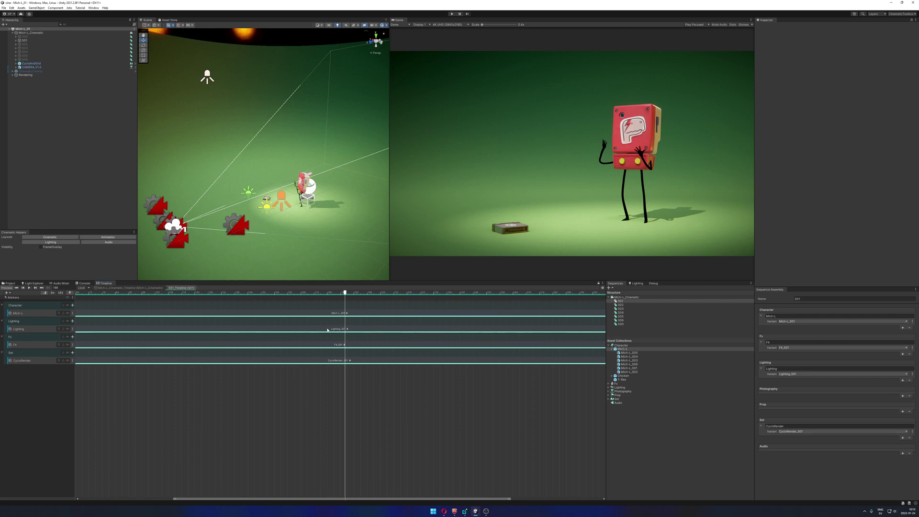
pyautogui.doubleClick(331, 329)
pyautogui.moveTo(251, 300); pyautogui.dragTo(398, 302)
pyautogui.moveTo(301, 292); pyautogui.dragTo(326, 292)
pyautogui.click(181, 287)
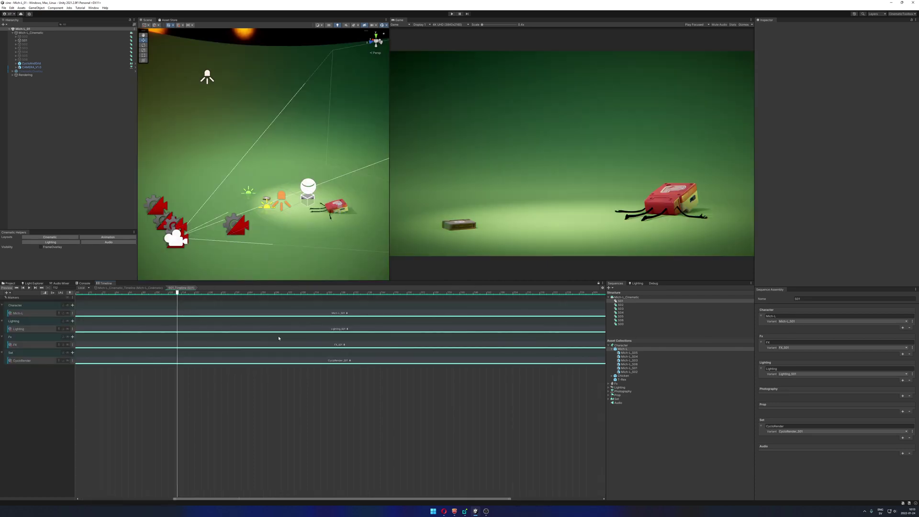
# - Open the FX_S01 clip, rewind and play back its effects animation, then return to S01
pyautogui.doubleClick(313, 344)
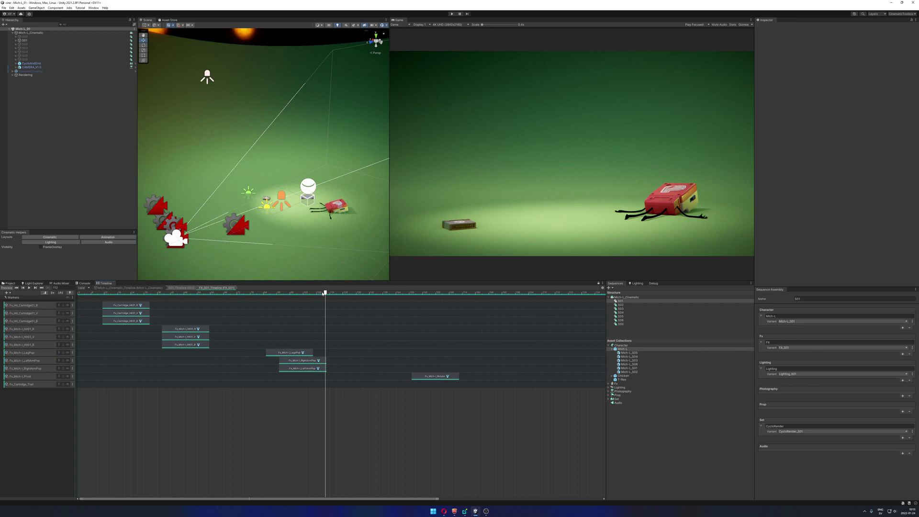
pyautogui.moveTo(323, 292); pyautogui.dragTo(157, 292)
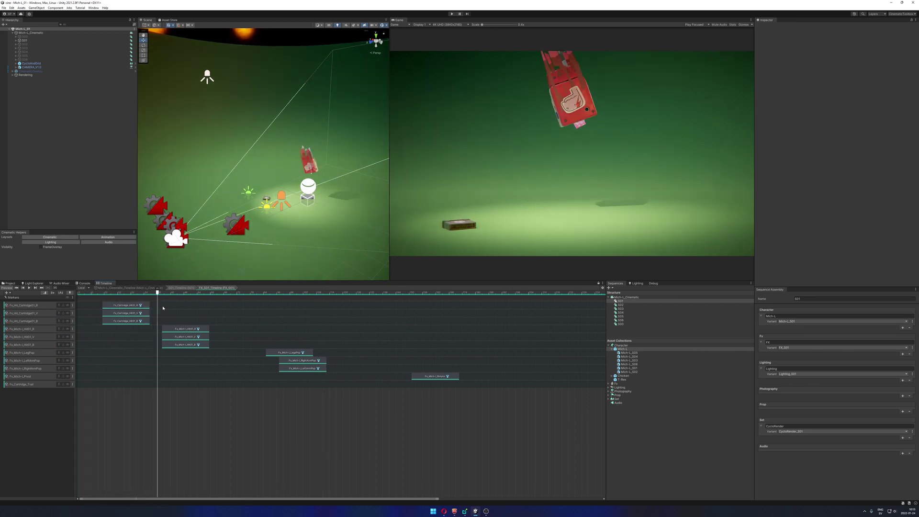
pyautogui.press('space')
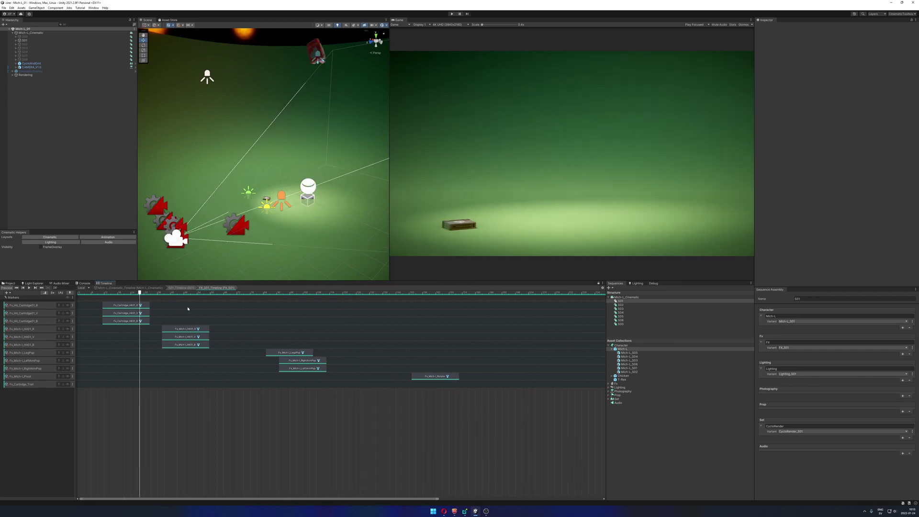
pyautogui.click(181, 288)
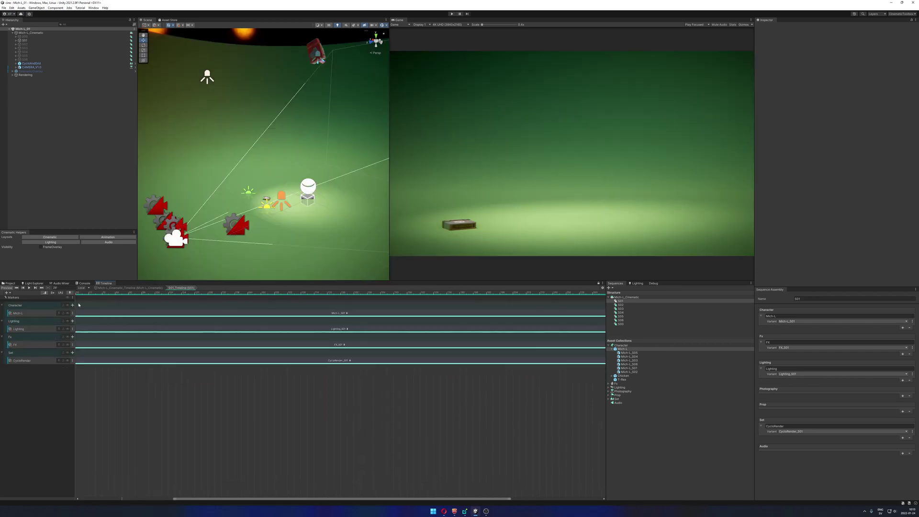
# - Preview the CycloRender_S01 clip's timeline, then return to the master cinematic timeline
pyautogui.click(39, 361)
pyautogui.click(317, 361)
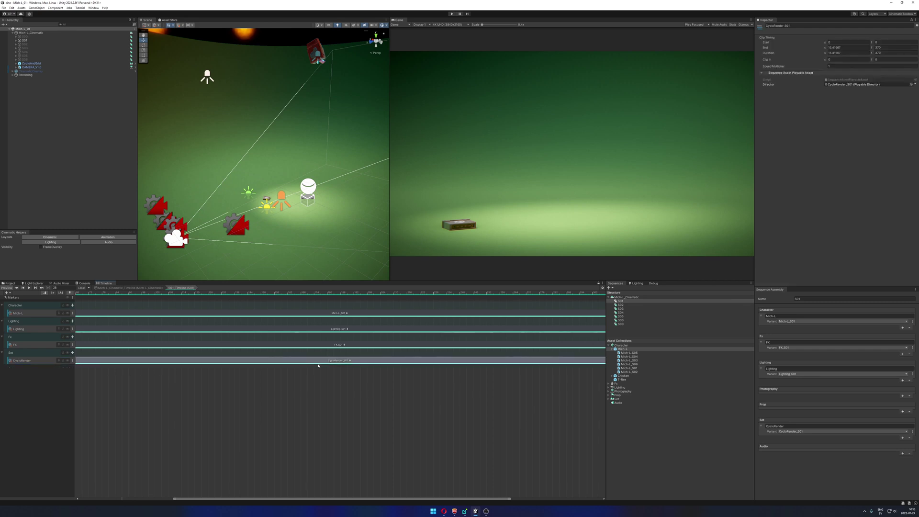
pyautogui.doubleClick(317, 361)
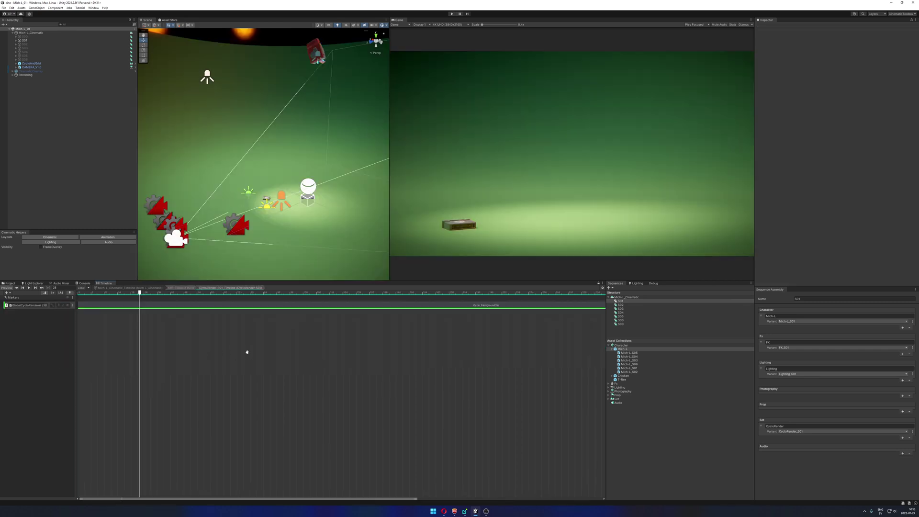
pyautogui.moveTo(356, 294); pyautogui.dragTo(151, 294)
pyautogui.click(127, 287)
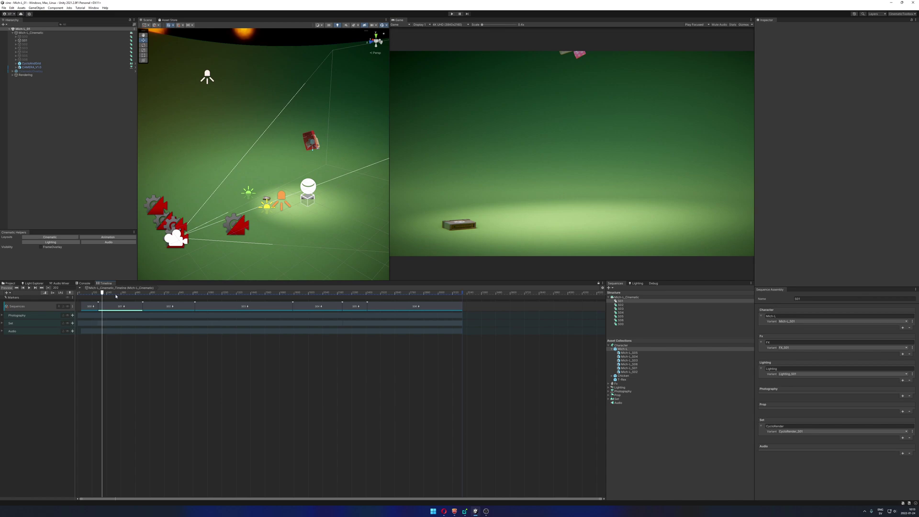
# - Open the S06, S00 and S05 shot timelines and scrub S05's character animation back and forth
pyautogui.moveTo(115, 296); pyautogui.dragTo(187, 314)
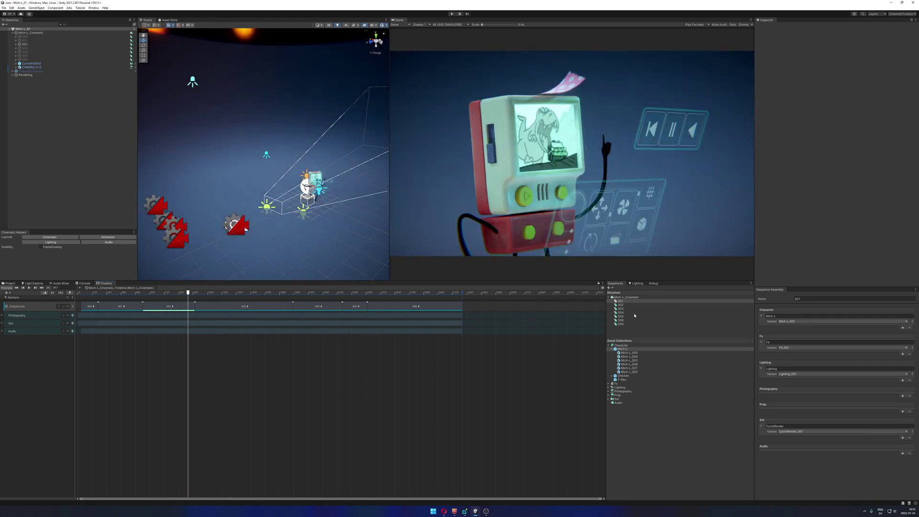
pyautogui.doubleClick(627, 319)
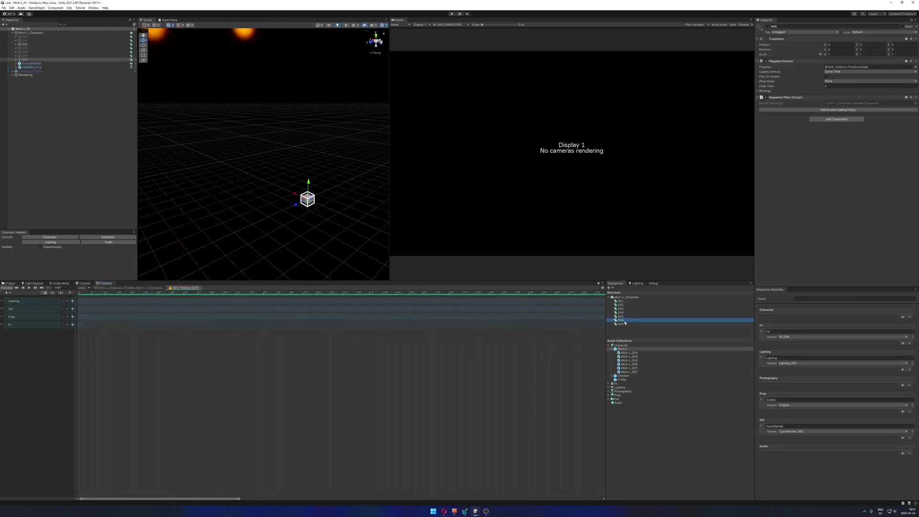
pyautogui.doubleClick(622, 324)
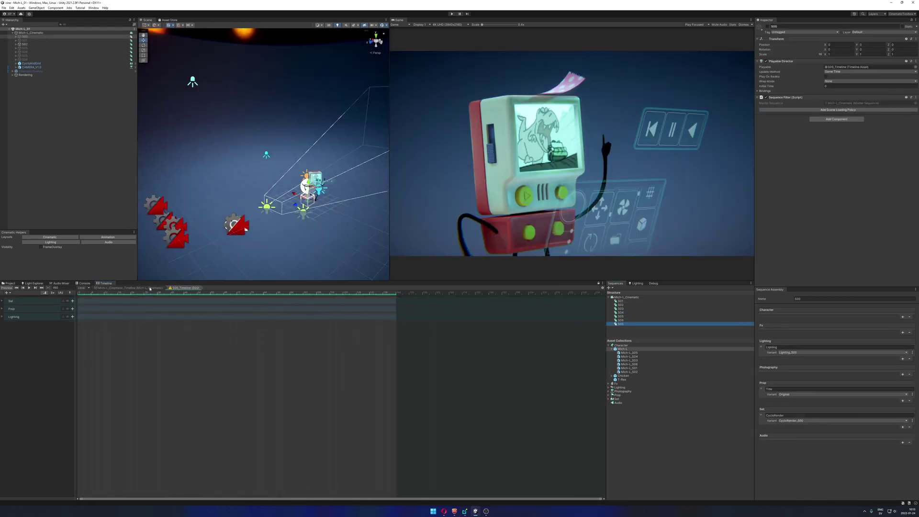
pyautogui.doubleClick(625, 316)
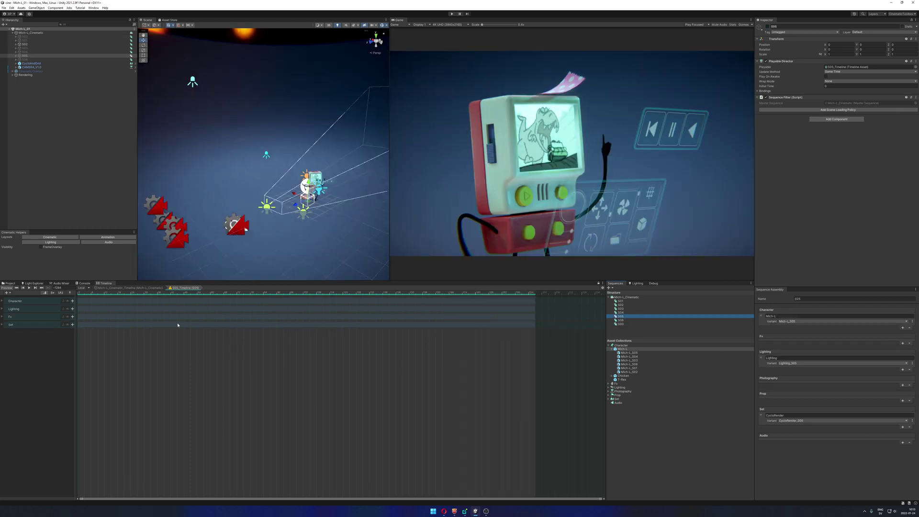
pyautogui.click(231, 356)
pyautogui.click(392, 293)
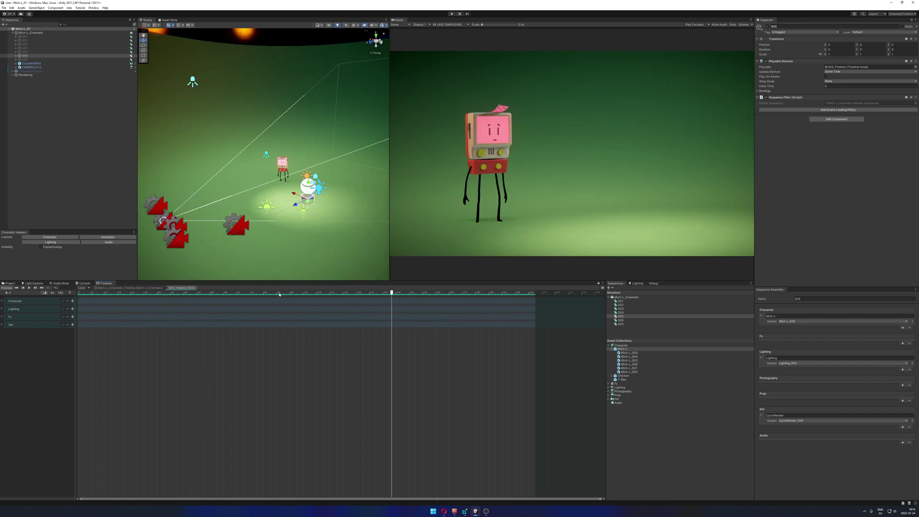
pyautogui.moveTo(175, 292); pyautogui.dragTo(291, 292)
pyautogui.moveTo(388, 292); pyautogui.dragTo(177, 293)
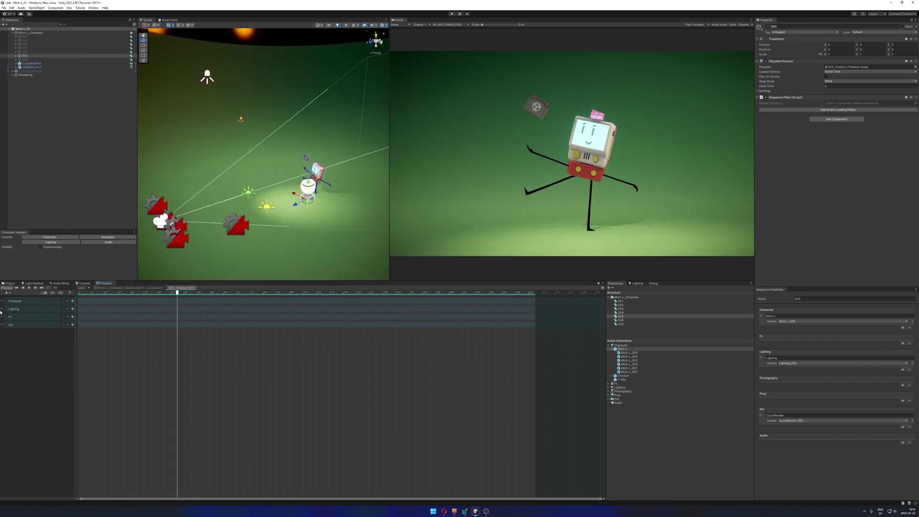
# - Expand S05's Character, Lighting, Fx and Set track groups, then load shot S02's timeline
pyautogui.click(2, 301)
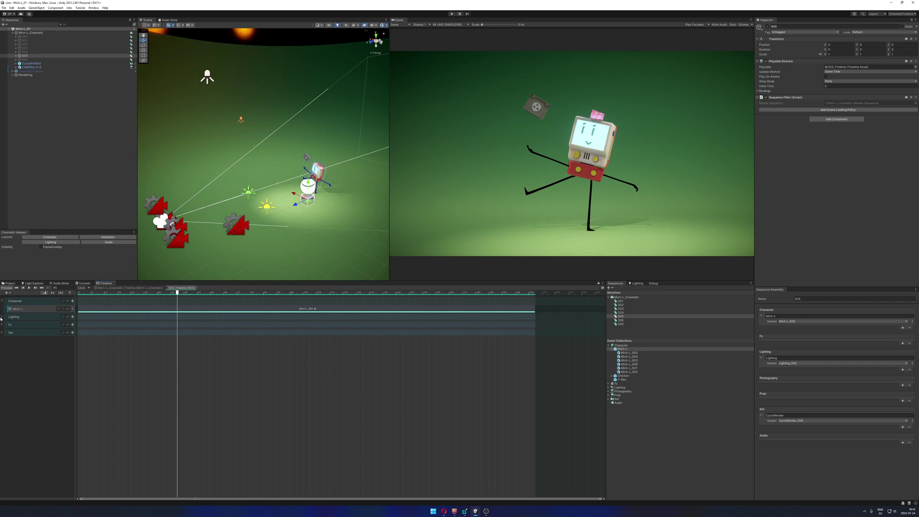
pyautogui.click(2, 317)
pyautogui.click(1, 332)
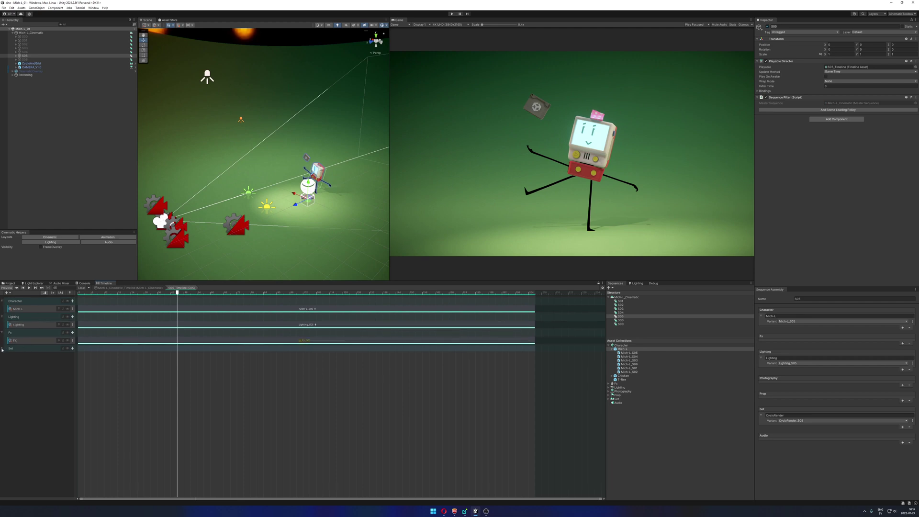
pyautogui.click(2, 349)
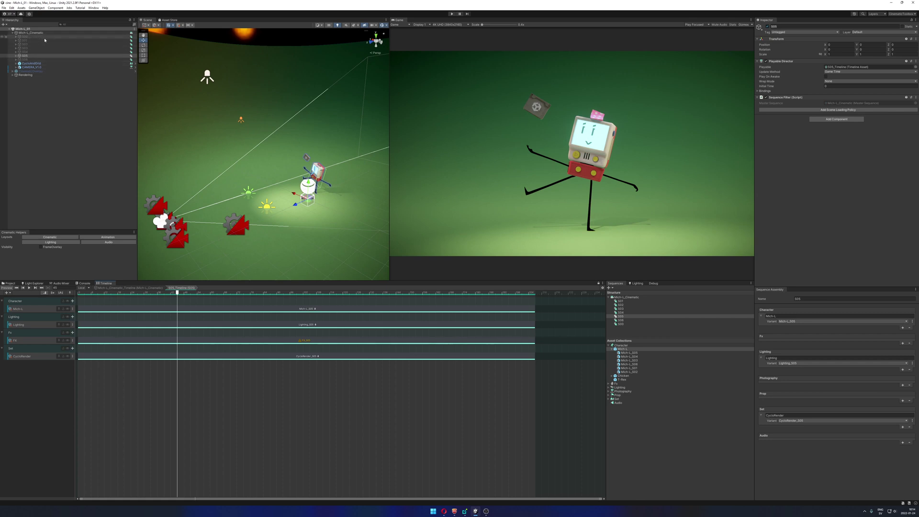
pyautogui.click(41, 119)
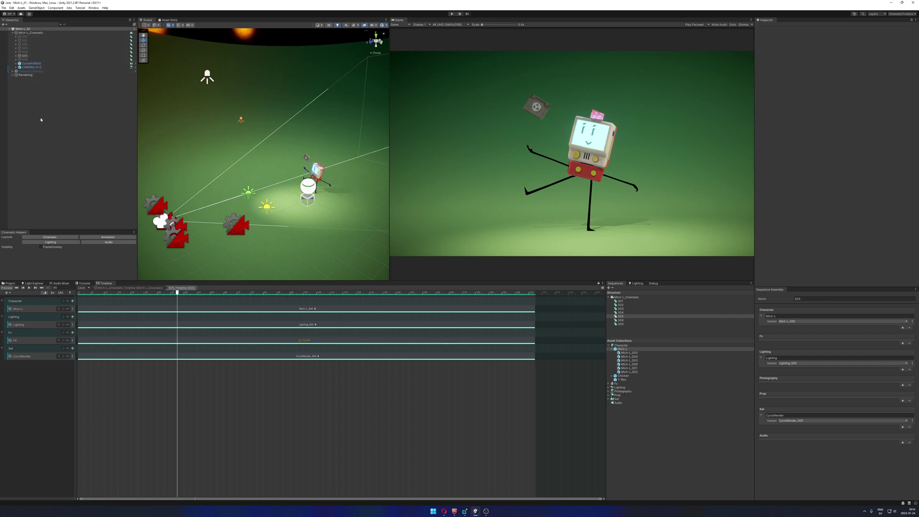
pyautogui.click(621, 316)
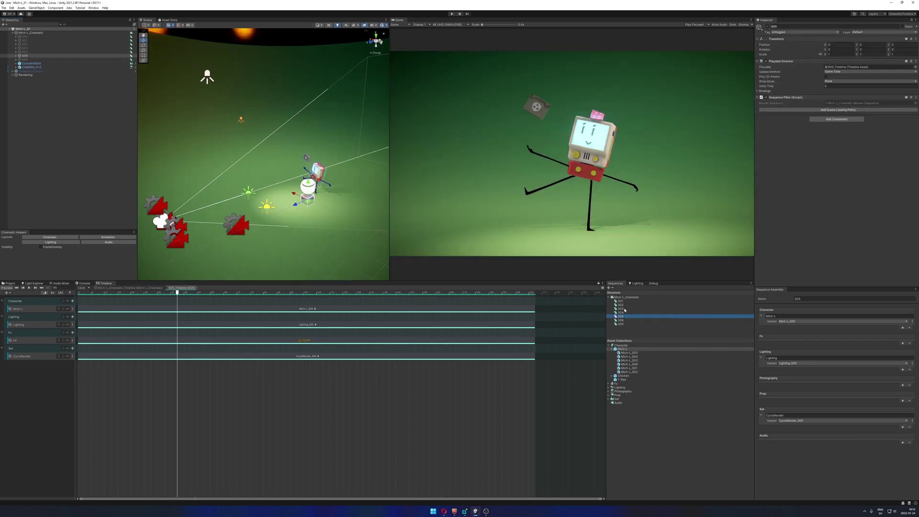
pyautogui.click(621, 305)
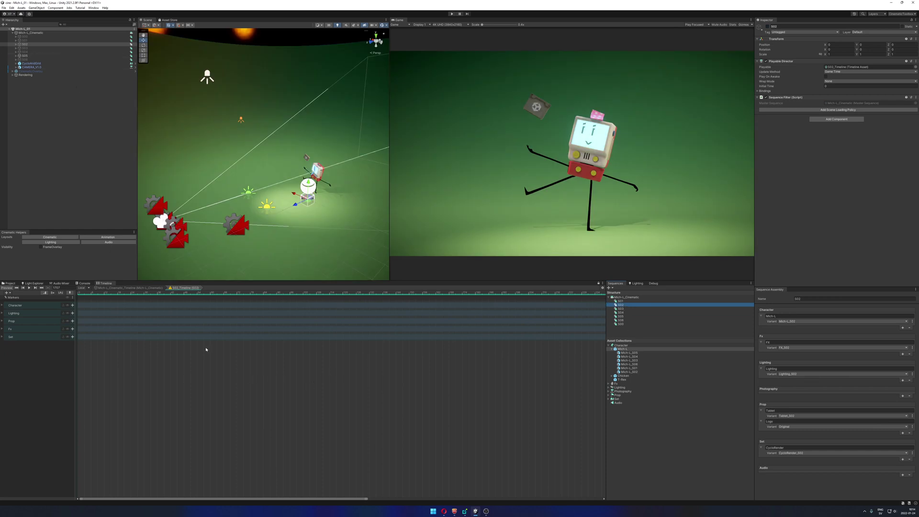
# - Return to the master cinematic timeline, scrub back to an earlier shot and orbit the cyclorama
pyautogui.click(129, 287)
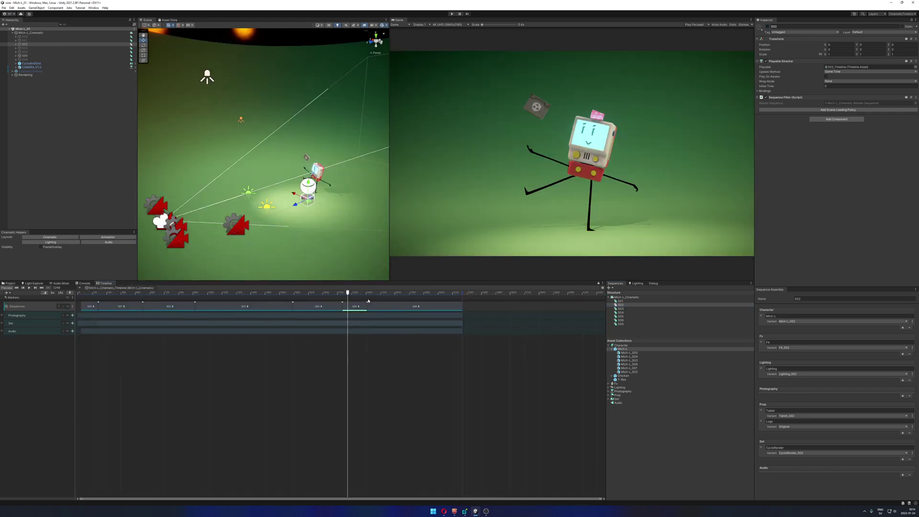
pyautogui.moveTo(348, 292); pyautogui.dragTo(158, 293)
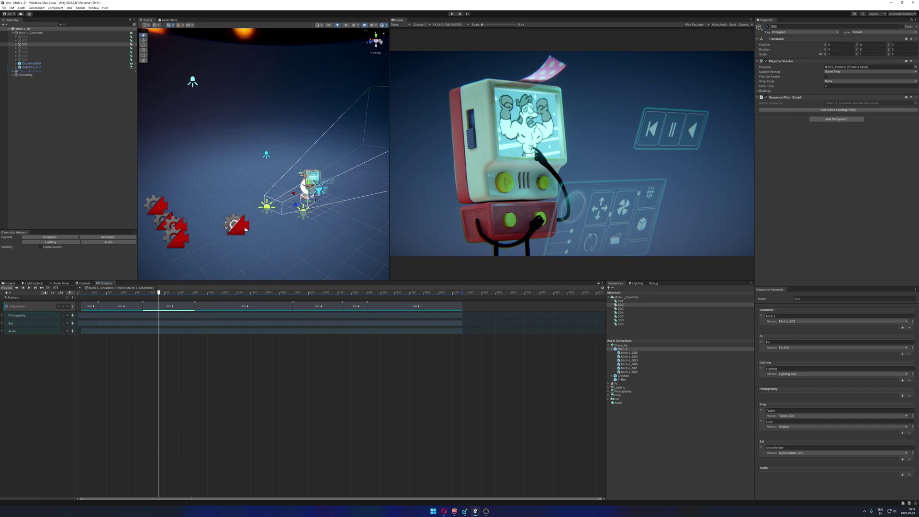
pyautogui.moveTo(268, 158)
pyautogui.keyDown('alt'); pyautogui.mouseDown()
pyautogui.moveTo(348, 127)
pyautogui.moveTo(279, 171)
pyautogui.mouseUp(); pyautogui.keyUp('alt')
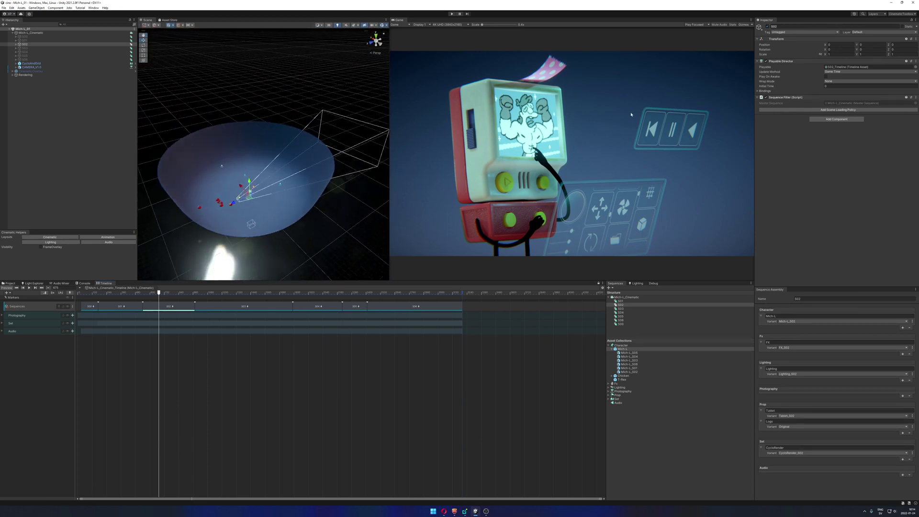
pyautogui.keyDown('alt'); pyautogui.moveTo(585, 162); pyautogui.dragTo(89, 298); pyautogui.keyUp('alt')
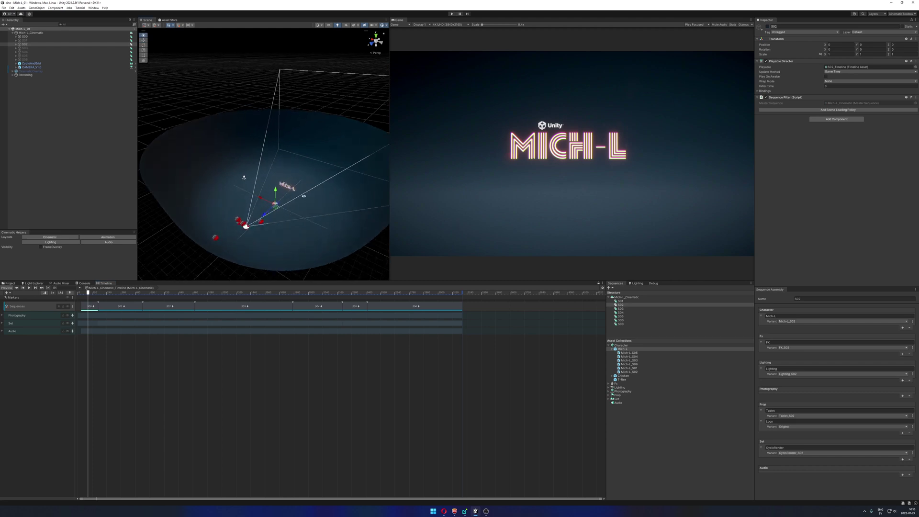
pyautogui.click(42, 107)
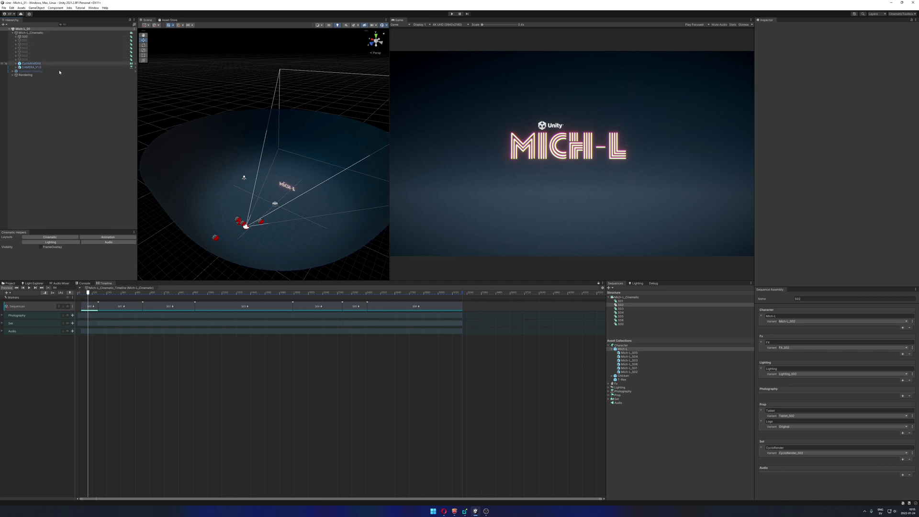
# - Toggle S00 in the Hierarchy, scrub forward to S04 and play into the credits
pyautogui.click(16, 36)
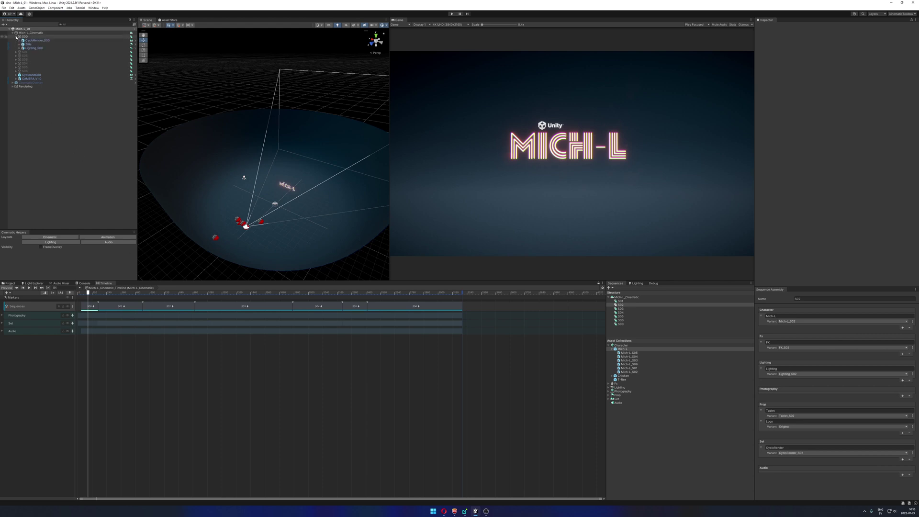
pyautogui.click(15, 36)
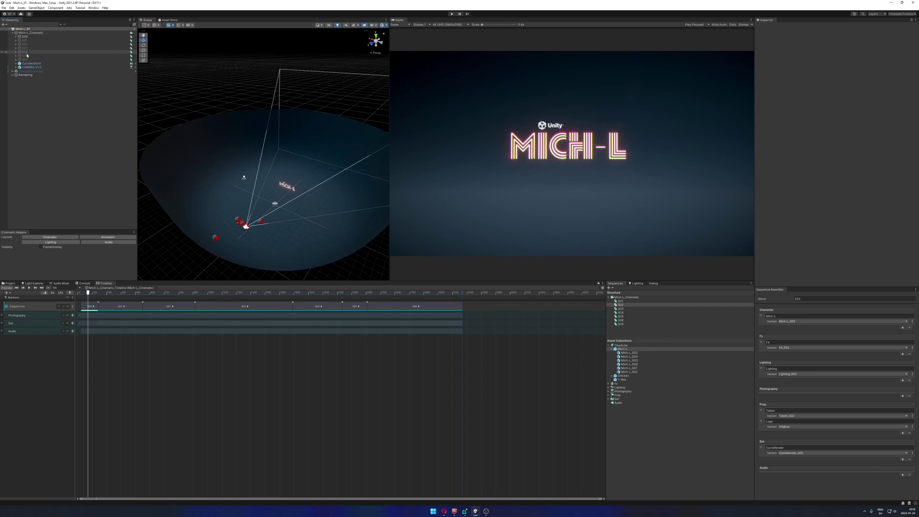
pyautogui.moveTo(111, 293); pyautogui.dragTo(380, 313)
pyautogui.press('space')
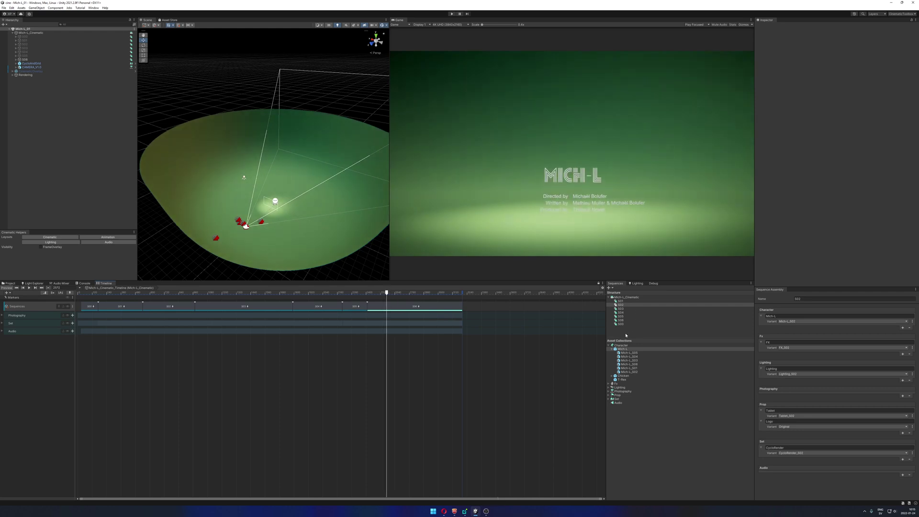
# - Inspect the Mich-L_Cinematic master sequence's actions, then select the S04 and S00 shots
pyautogui.click(617, 330)
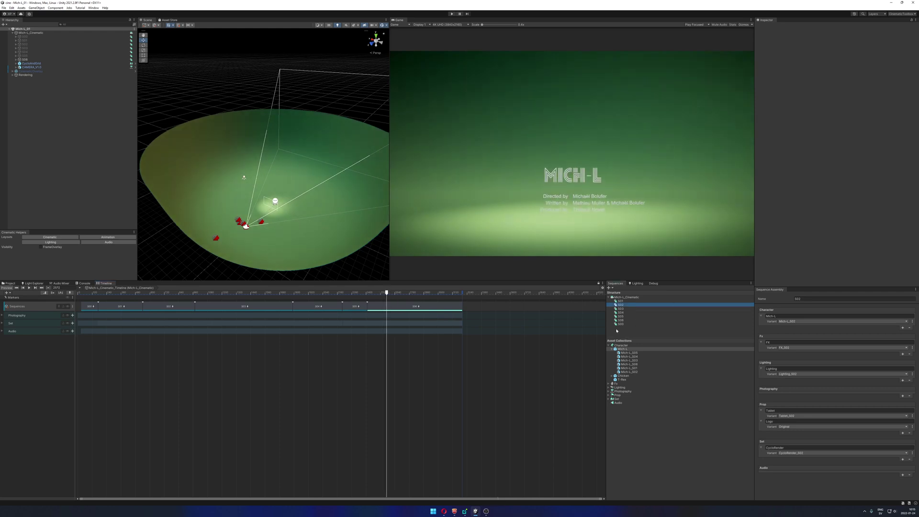
pyautogui.click(627, 298)
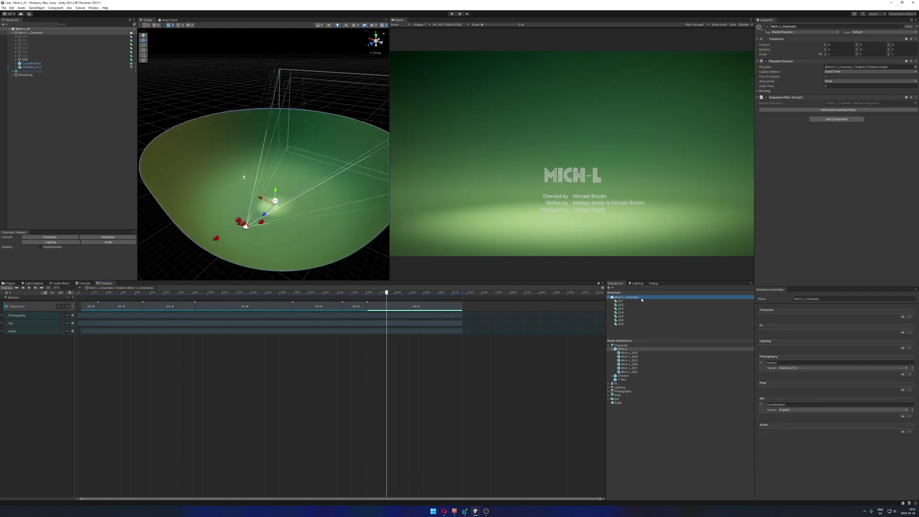
pyautogui.rightClick(642, 298)
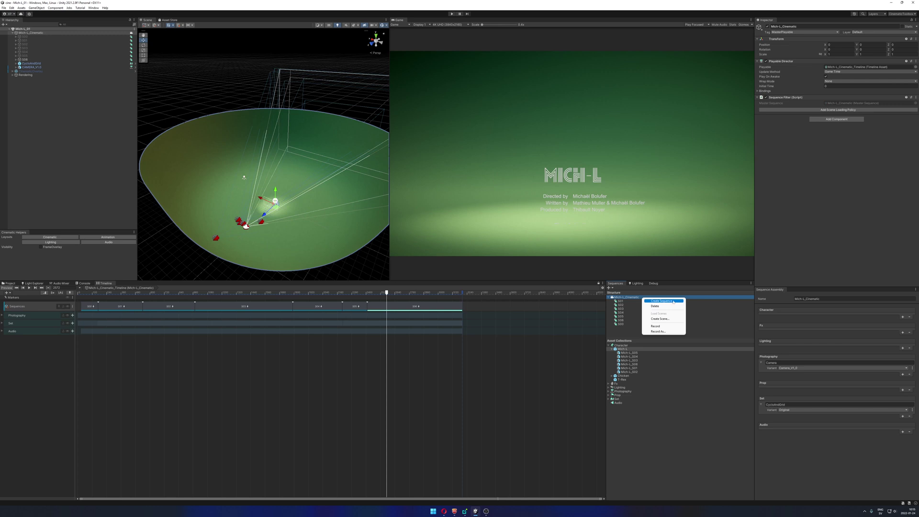
pyautogui.click(622, 297)
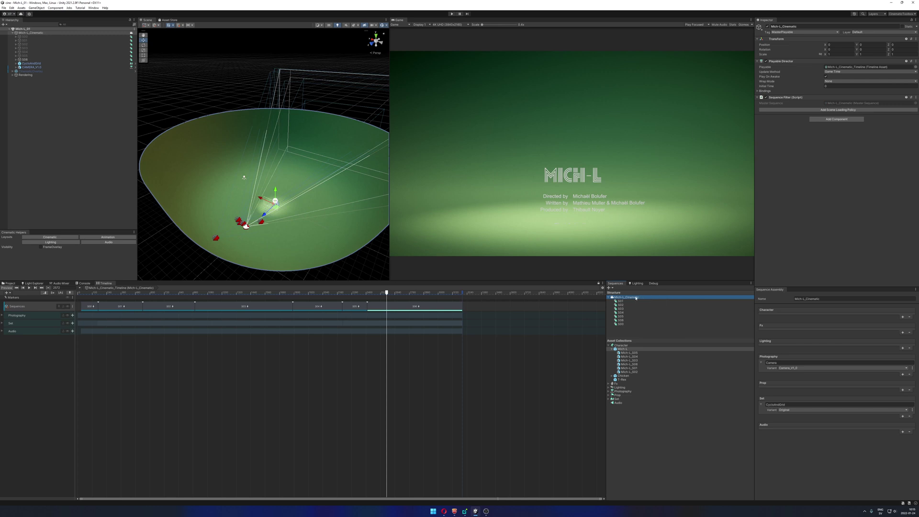
pyautogui.click(622, 313)
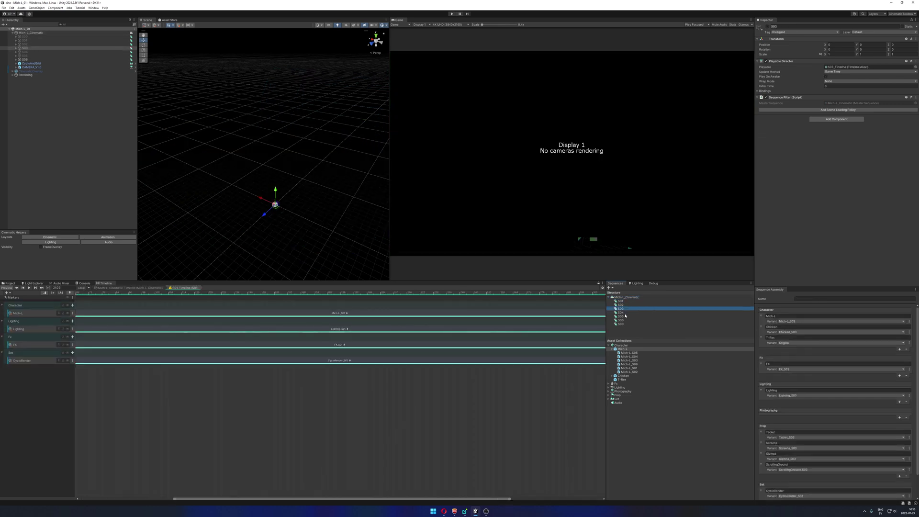
pyautogui.click(621, 323)
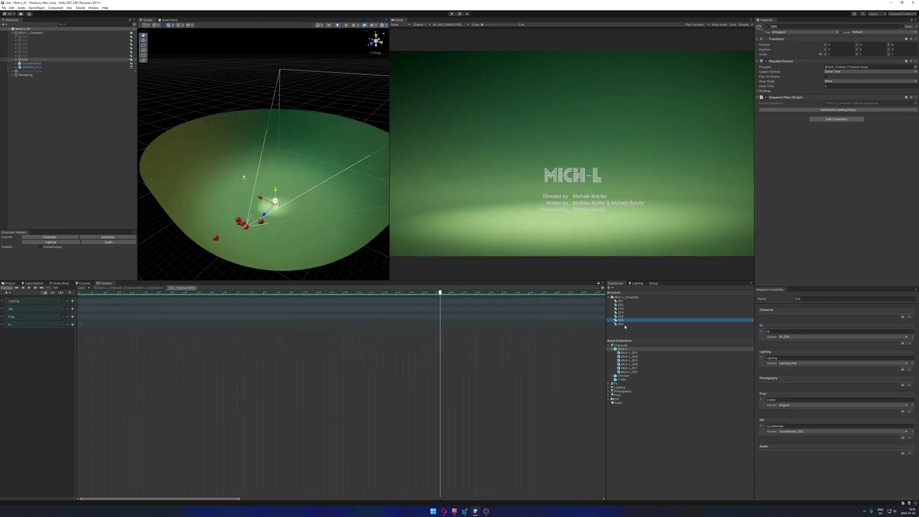
# - Check the sequence creation options, select S01, then reselect Mich-L_Cinematic and begin renaming it
pyautogui.click(611, 287)
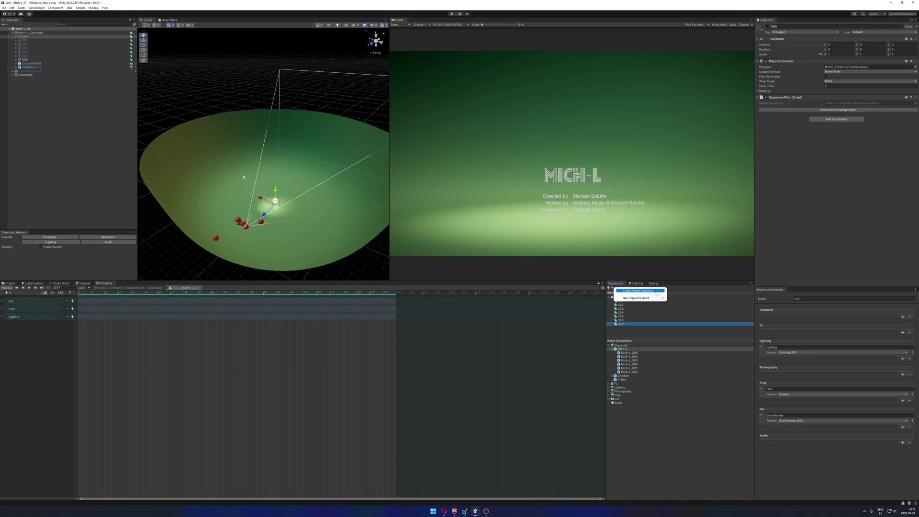
pyautogui.click(654, 292)
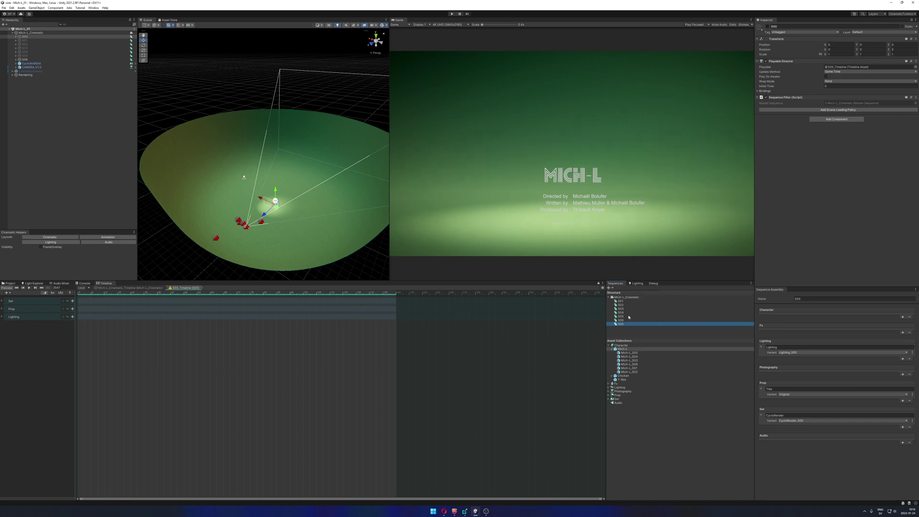
pyautogui.click(627, 300)
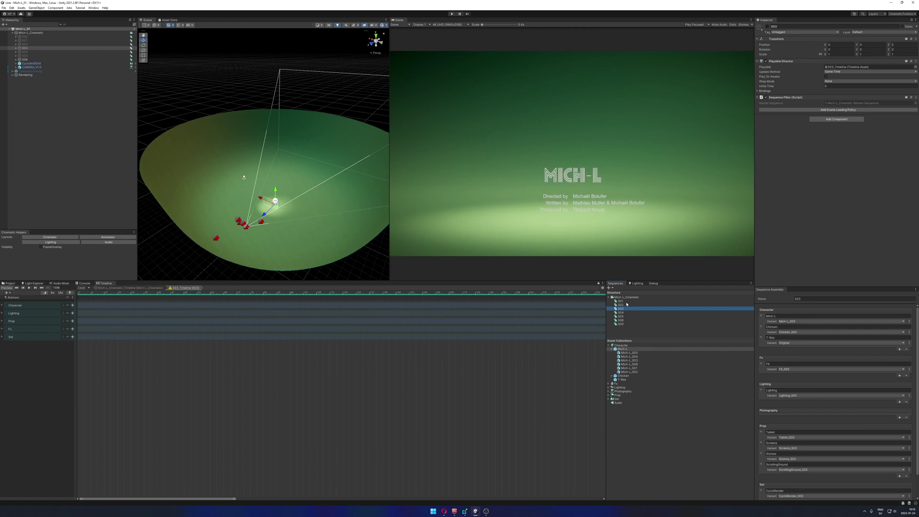
pyautogui.click(630, 297)
pyautogui.rightClick(631, 297)
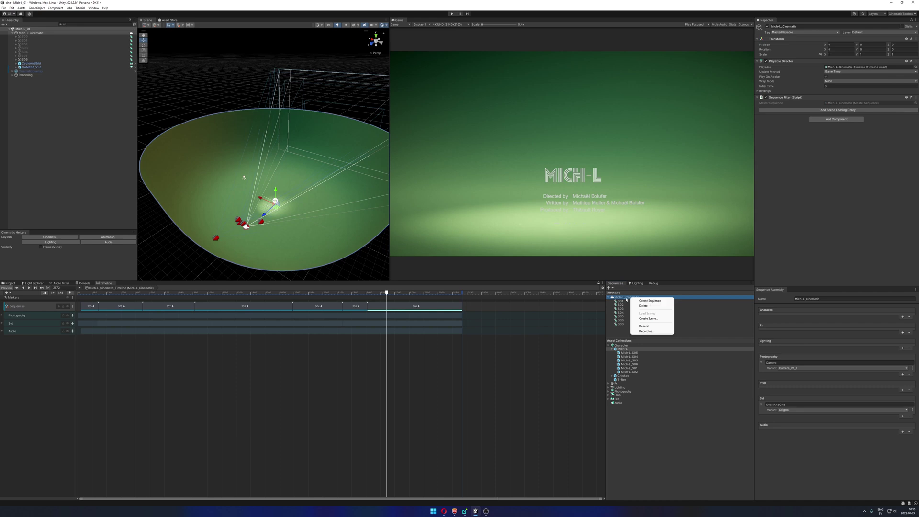
pyautogui.click(636, 300)
pyautogui.press('F2')
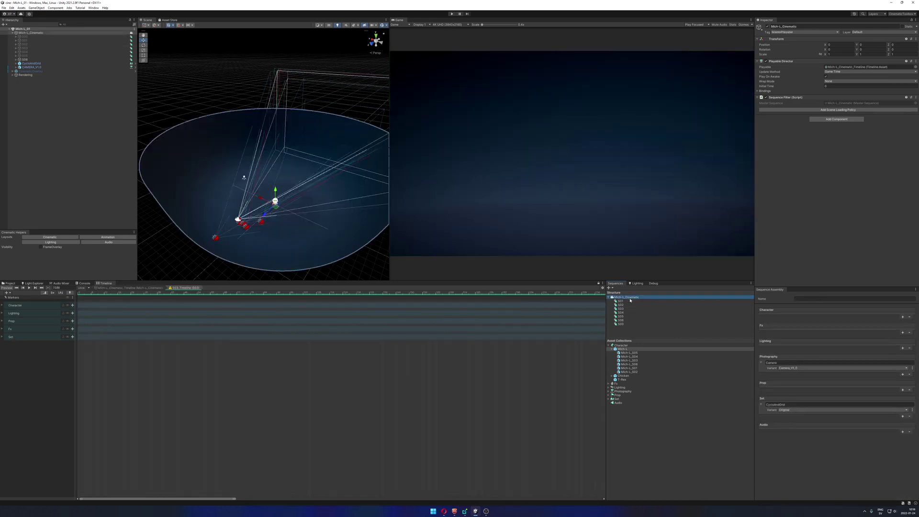
# - Create a child sequence under Mich-L_Cinematic and name it shotA
pyautogui.rightClick(633, 297)
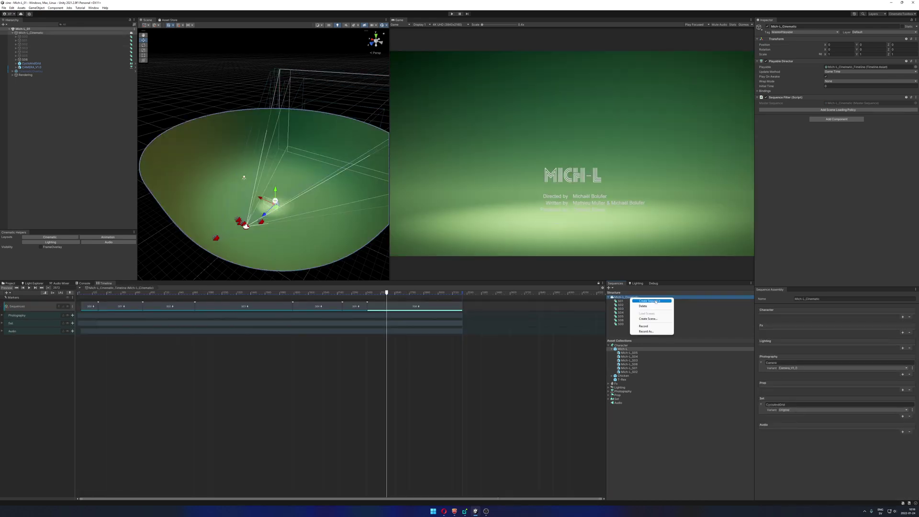
pyautogui.click(651, 300)
pyautogui.write('S')
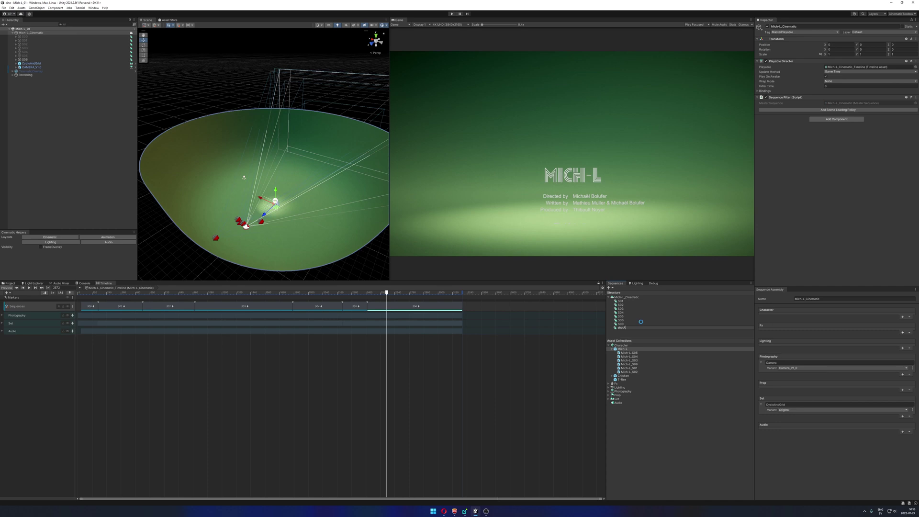
pyautogui.press('Return')
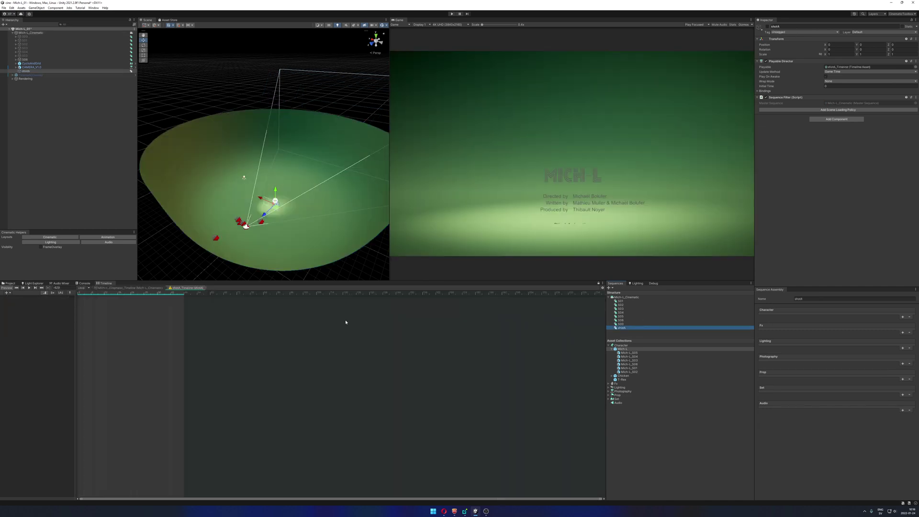
# - Scrub shotA's empty timeline, then lengthen the shotA clip in the master timeline
pyautogui.click(207, 293)
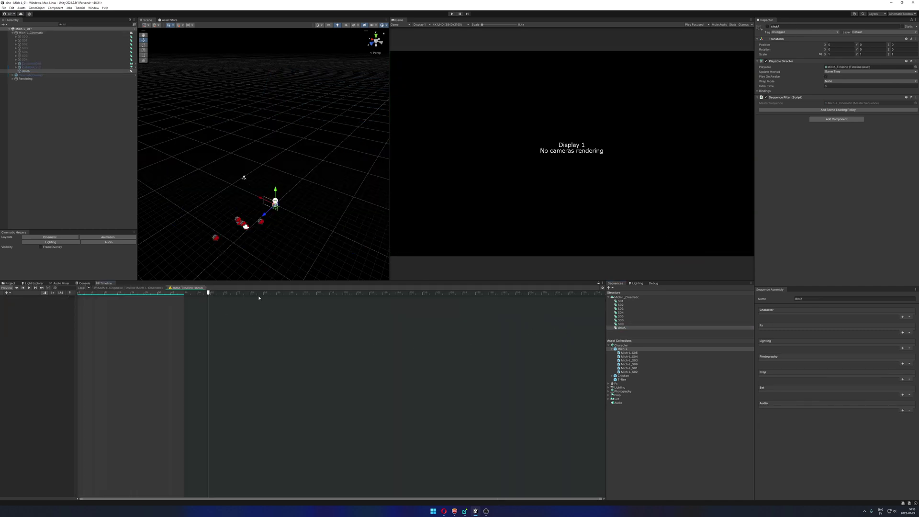
pyautogui.moveTo(261, 293); pyautogui.dragTo(501, 304)
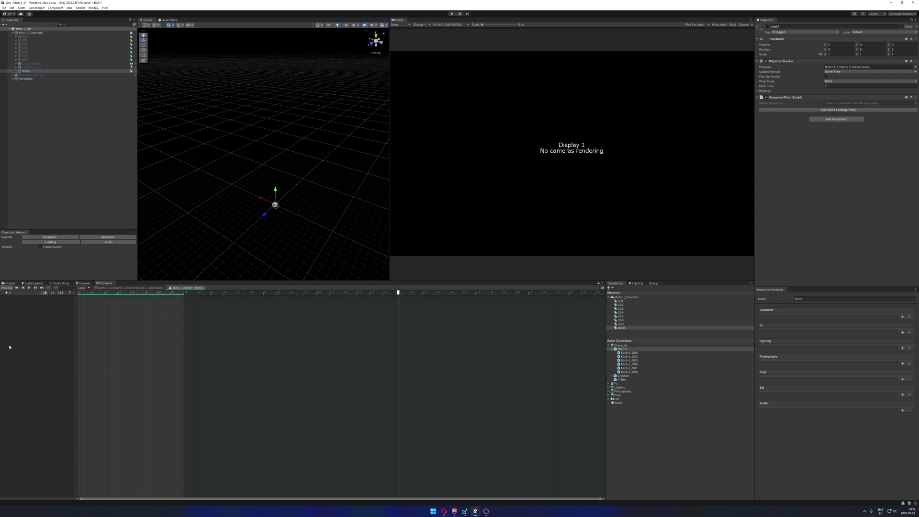
pyautogui.click(128, 287)
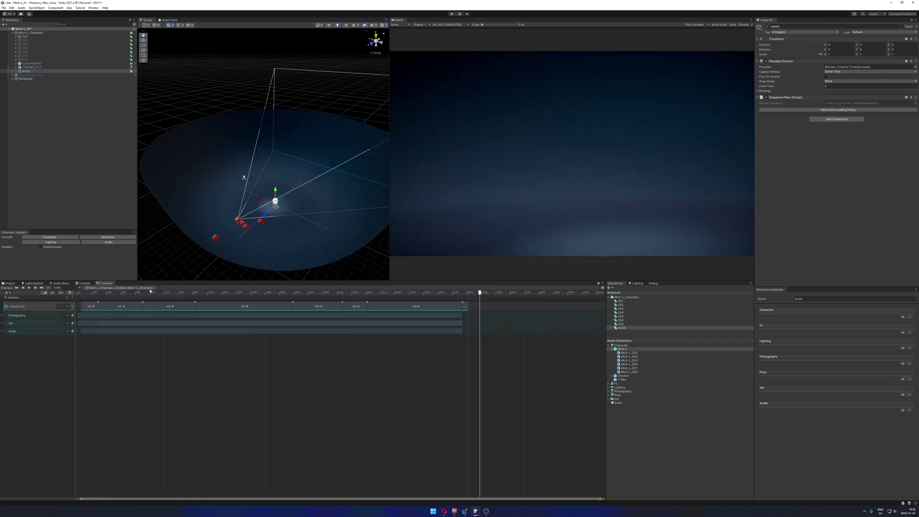
pyautogui.scroll(5, 474, 314)
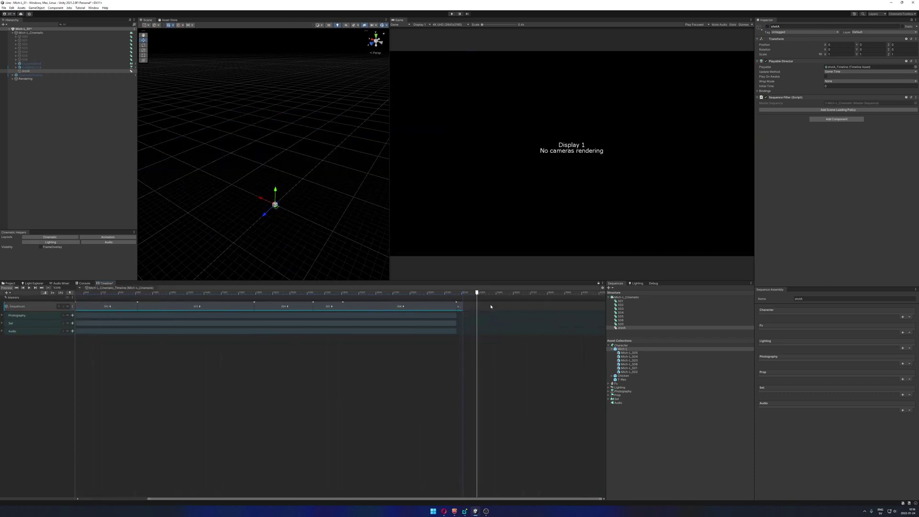
pyautogui.moveTo(457, 307); pyautogui.dragTo(517, 308)
pyautogui.moveTo(442, 292); pyautogui.dragTo(477, 317)
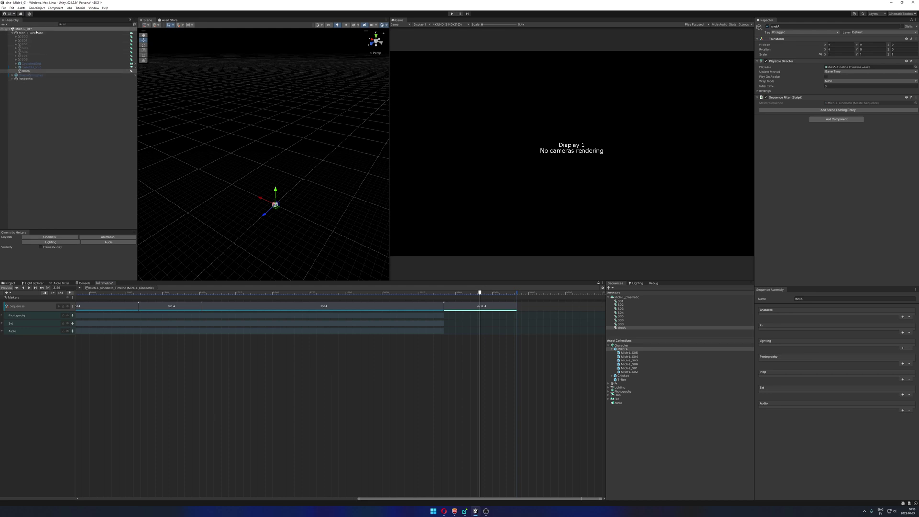
# - Collapse the Mich-L character variants and expand the Fx and Lighting asset collections
pyautogui.click(24, 72)
pyautogui.click(612, 349)
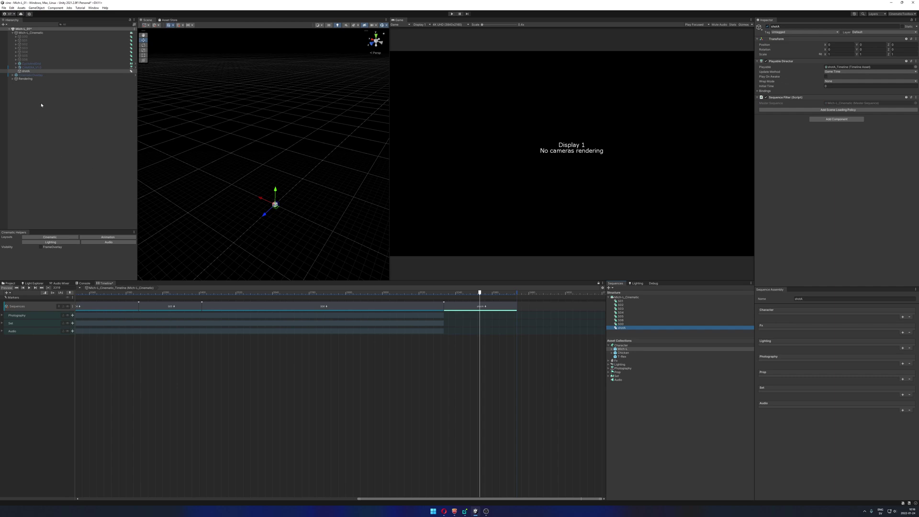
pyautogui.moveTo(474, 294)
pyautogui.mouseDown()
pyautogui.moveTo(365, 294)
pyautogui.moveTo(479, 294)
pyautogui.mouseUp()
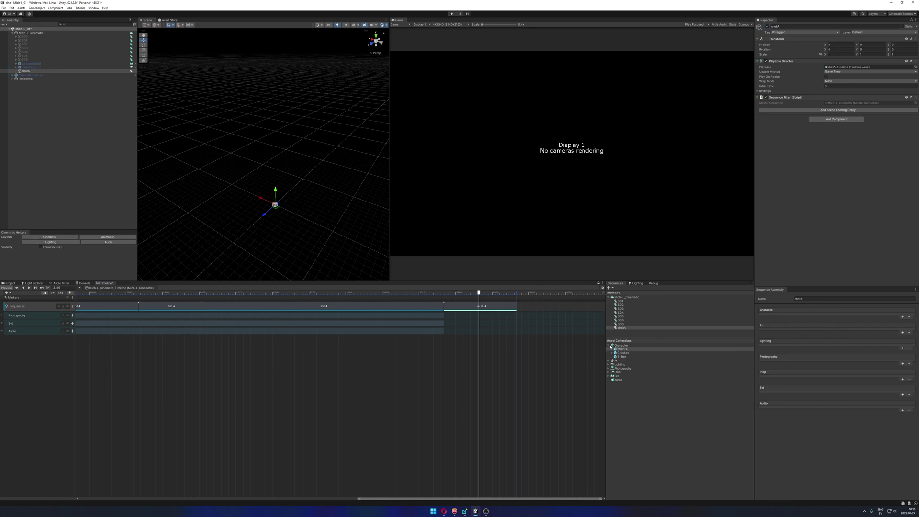
pyautogui.click(608, 360)
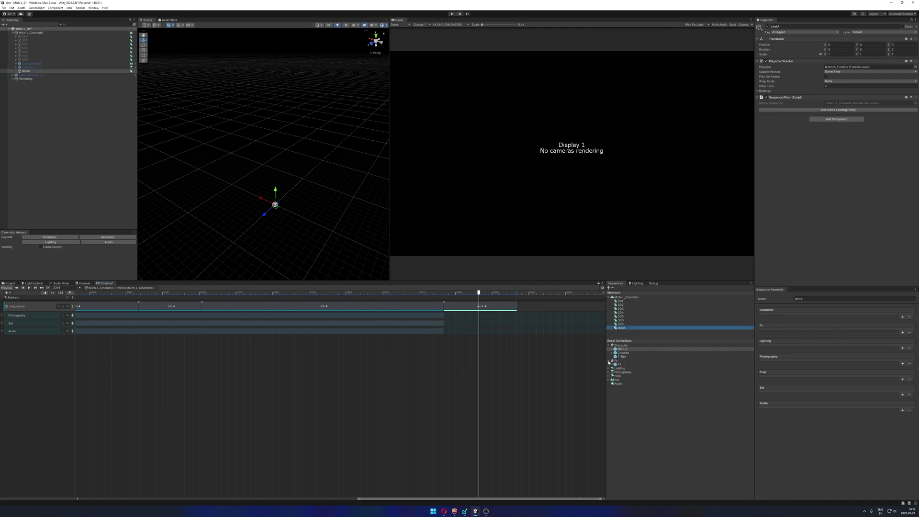
pyautogui.click(609, 368)
pyautogui.click(610, 372)
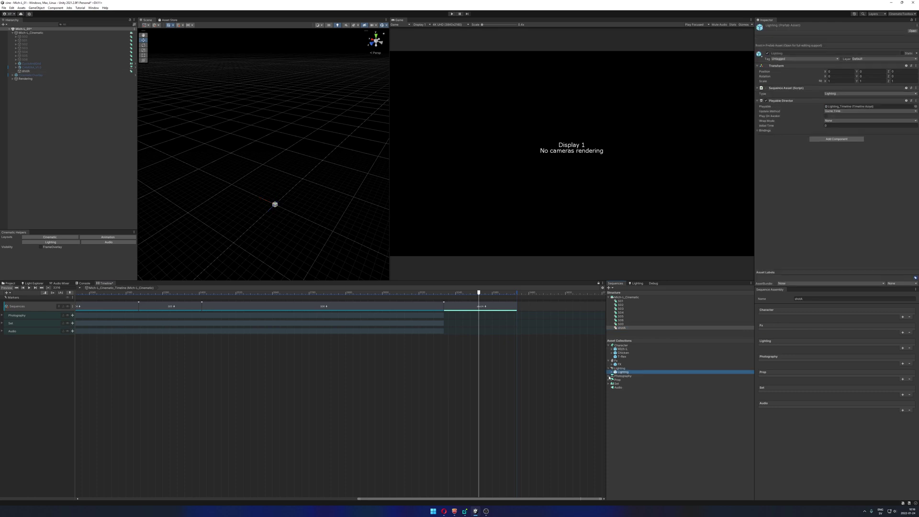
# - Expand the Photography, Prop and Set collections, preview Mich-L and Chicken, and reopen shotA
pyautogui.click(608, 376)
pyautogui.click(609, 387)
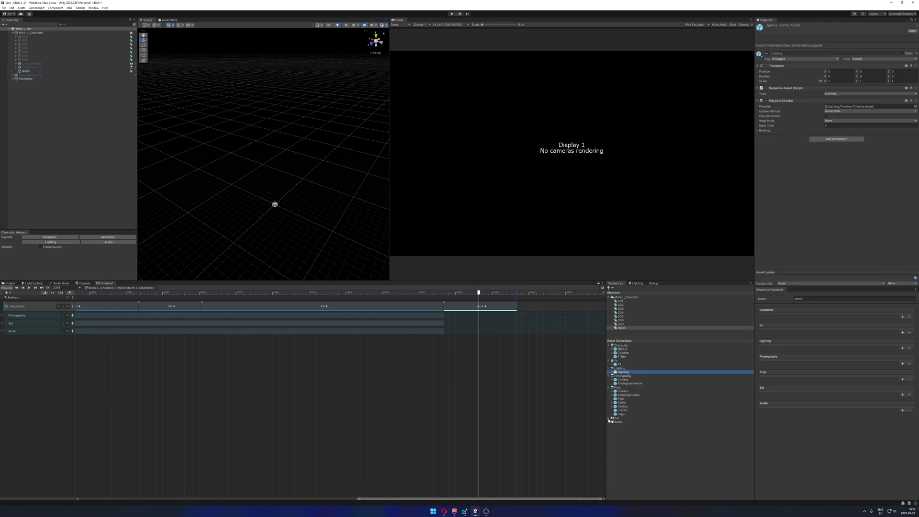
pyautogui.click(609, 418)
pyautogui.click(624, 349)
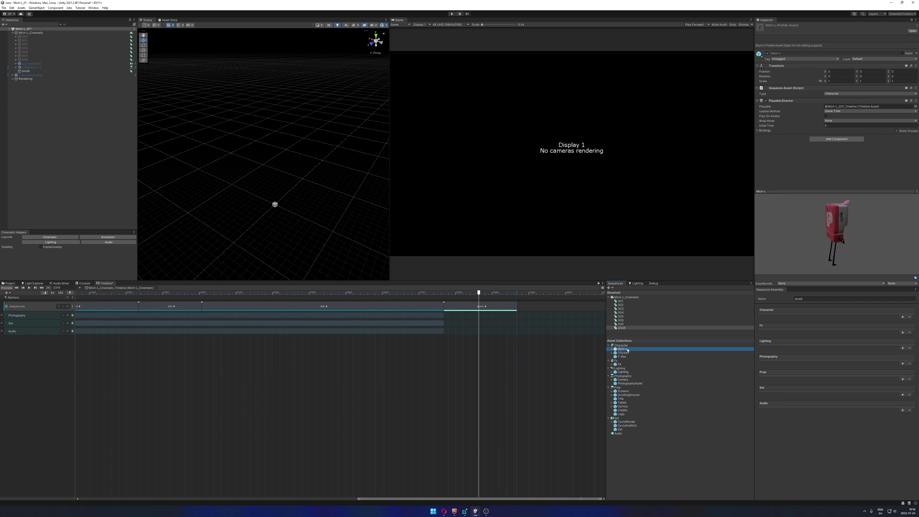
pyautogui.click(623, 352)
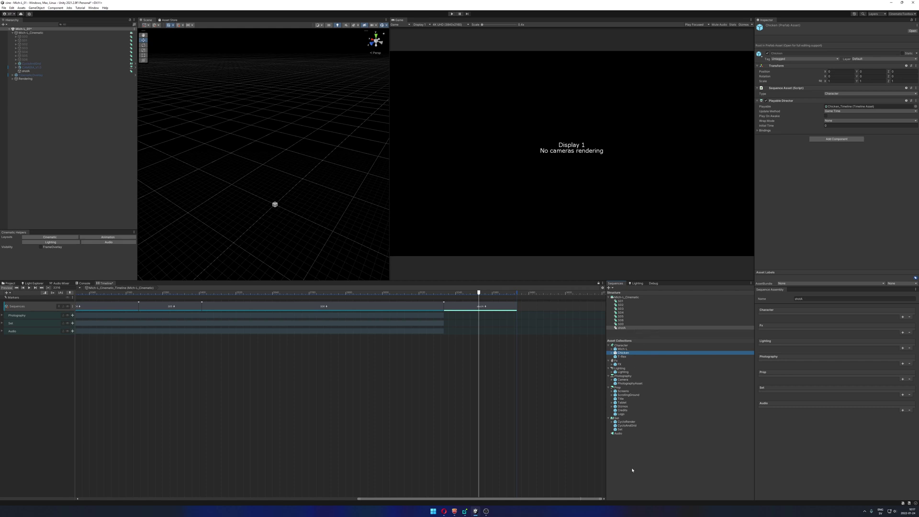
pyautogui.click(627, 328)
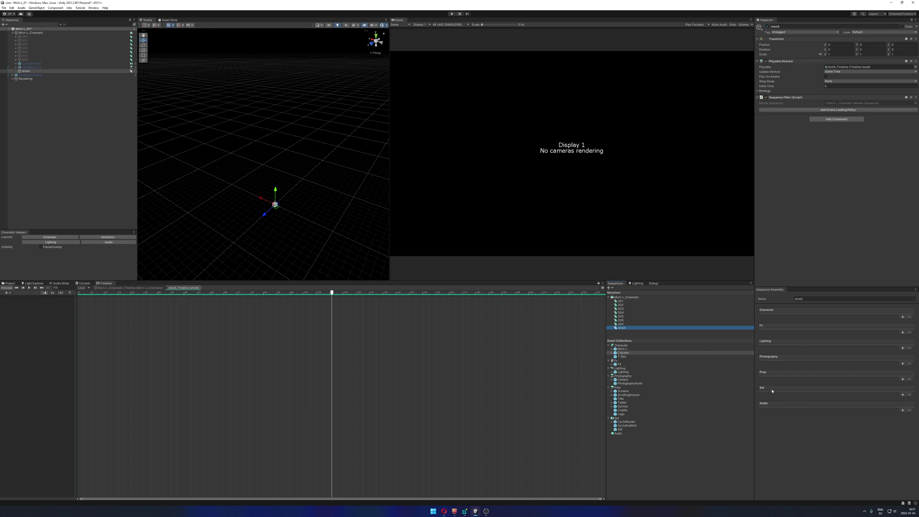
# - Create a new Set sequence asset for shotA, rename it test_set, and select it
pyautogui.click(902, 395)
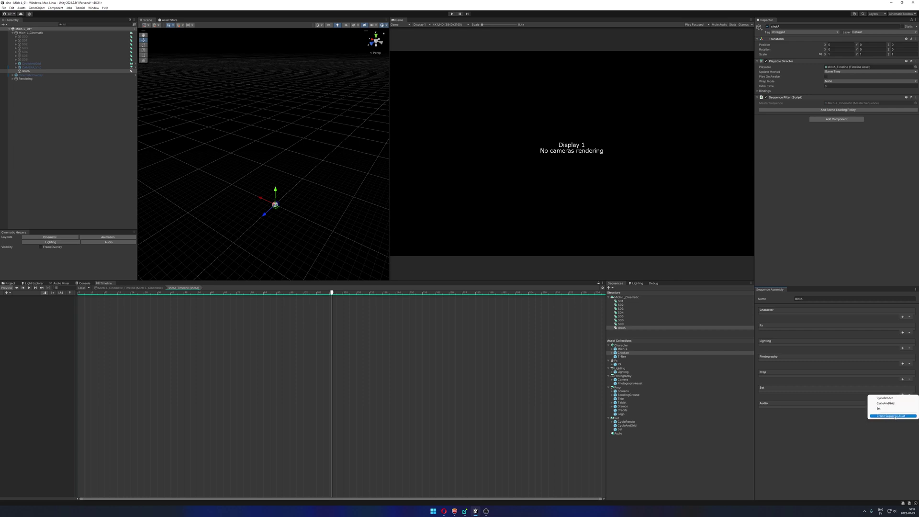
pyautogui.click(894, 415)
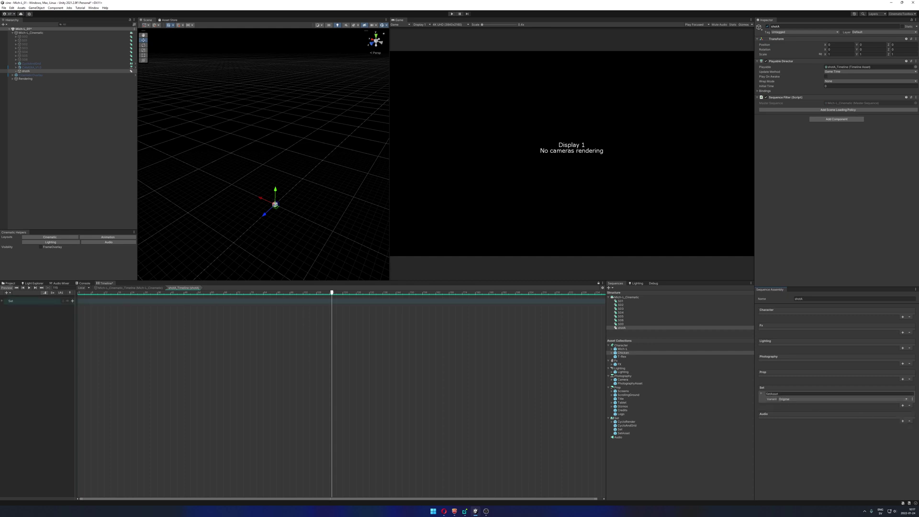
pyautogui.click(766, 393)
pyautogui.write('test_')
pyautogui.press('Return')
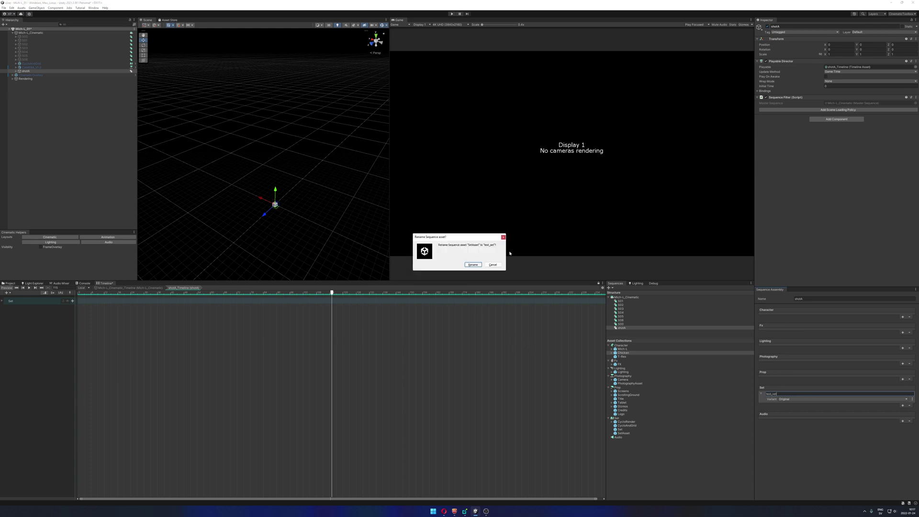
pyautogui.click(472, 264)
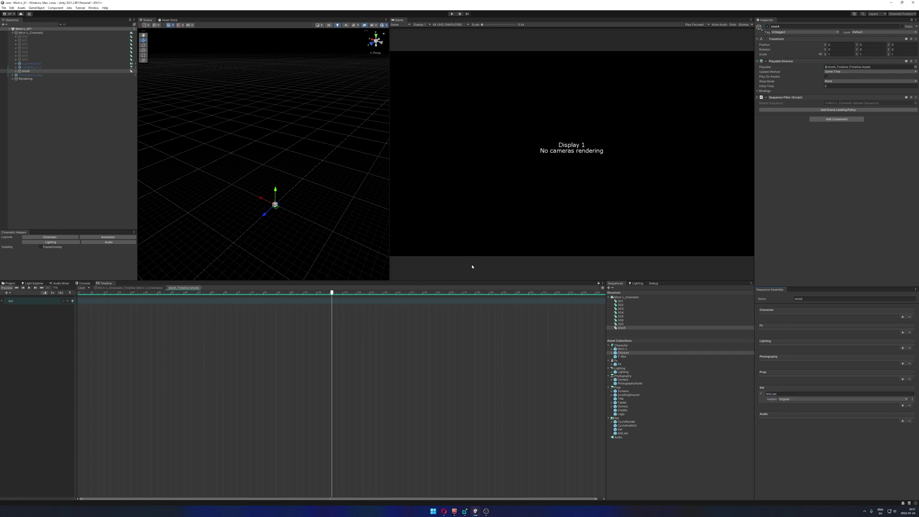
pyautogui.click(623, 433)
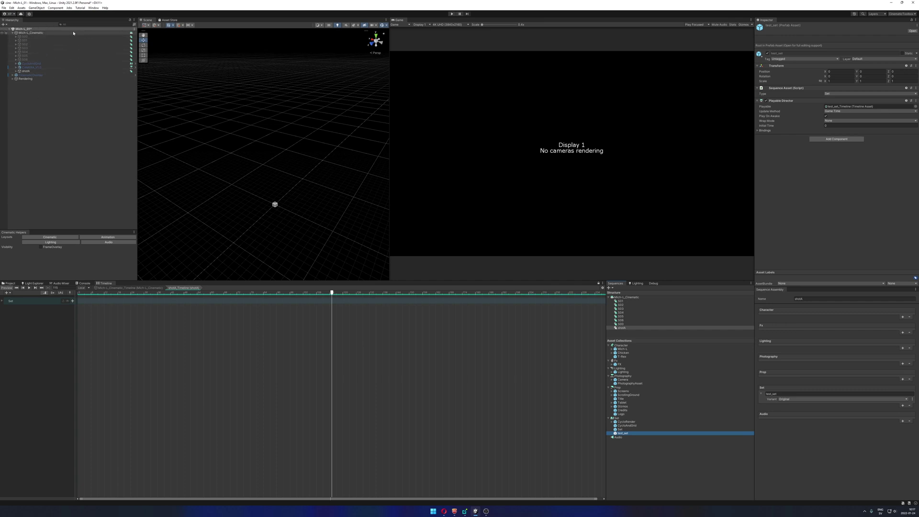
# - Expand shotA in the Hierarchy and its Set track group, then bring up test_set's context menu
pyautogui.click(16, 71)
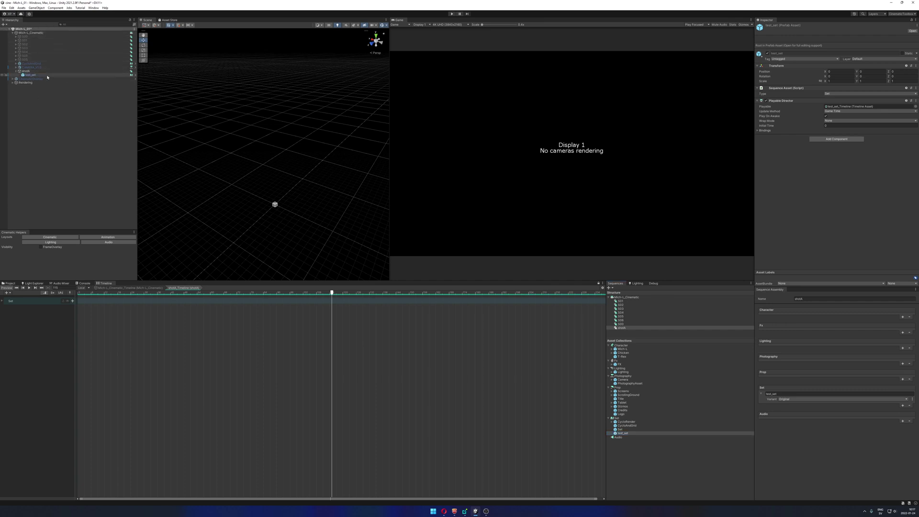
pyautogui.click(34, 76)
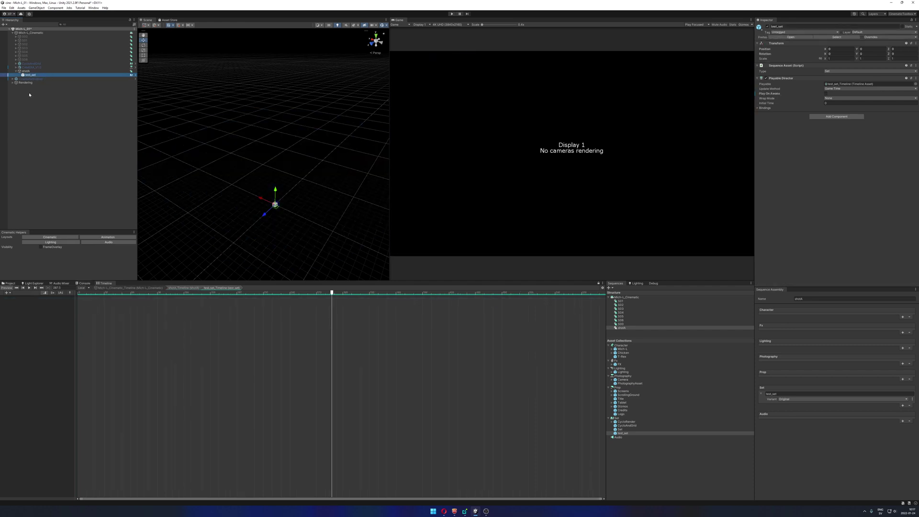
pyautogui.click(38, 72)
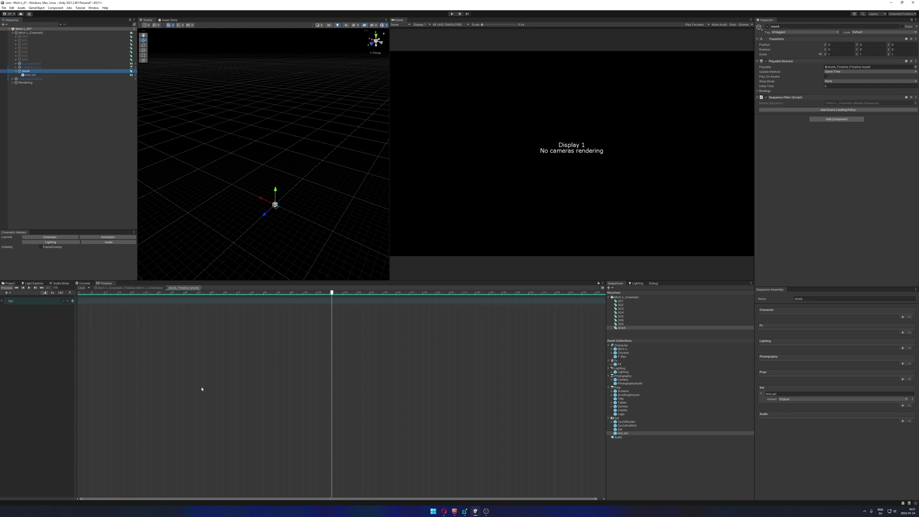
pyautogui.click(2, 301)
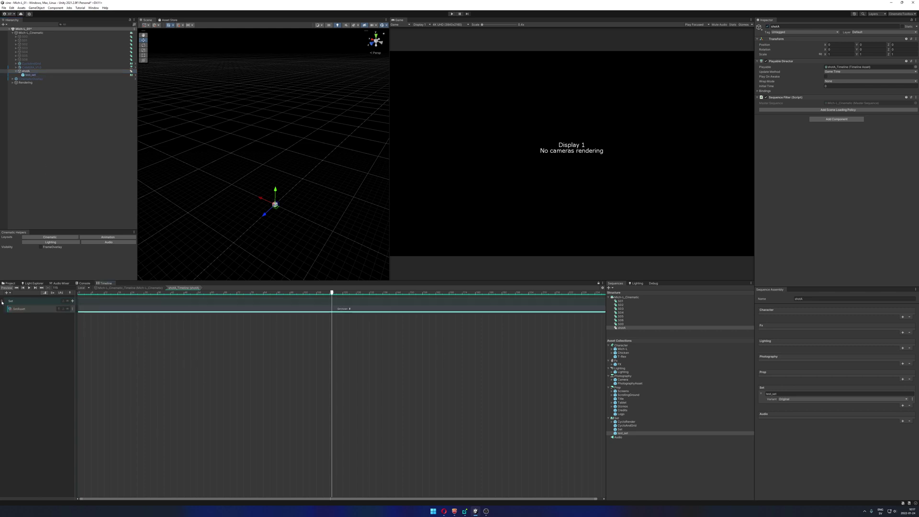
pyautogui.click(35, 302)
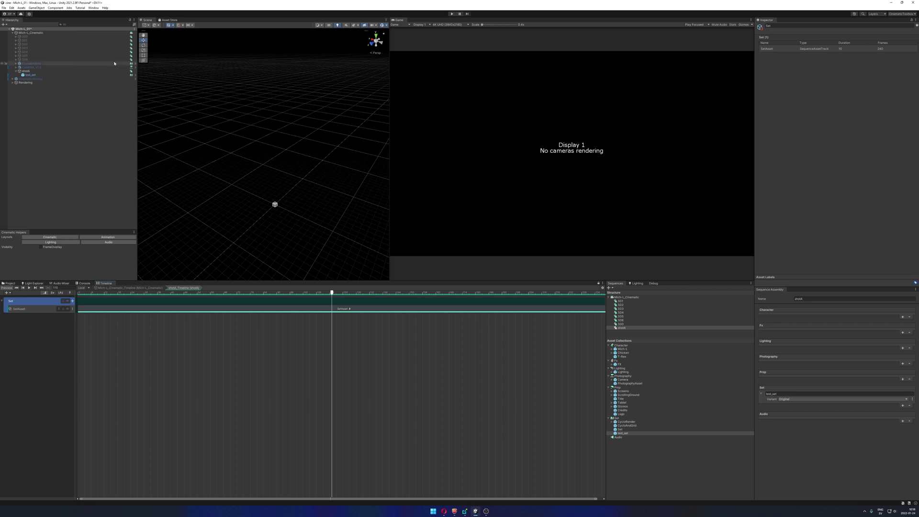
pyautogui.rightClick(50, 75)
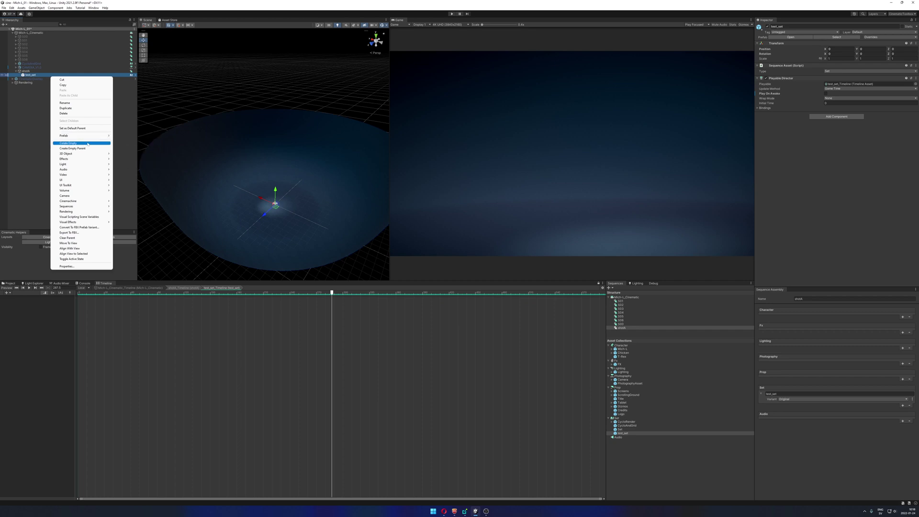
# - Add a Plane and a Cube under test_set, then return to the shotA timeline
pyautogui.moveTo(83, 154)
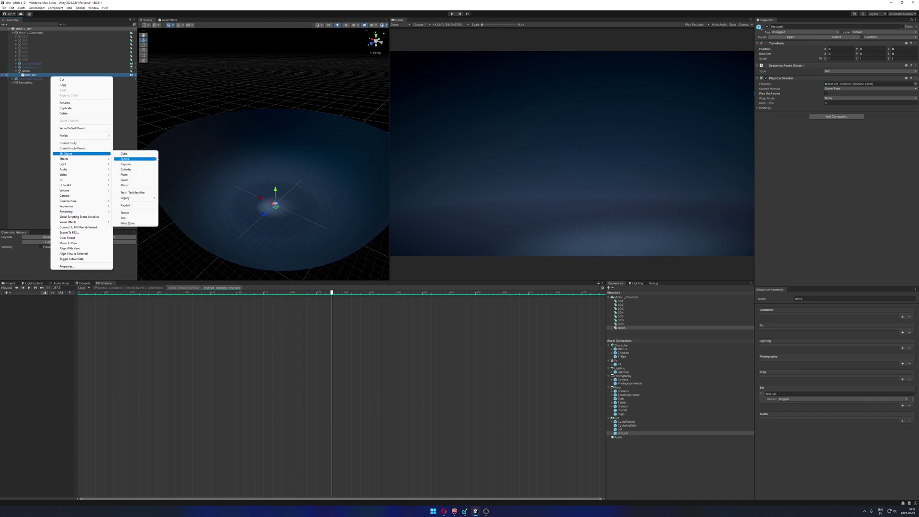
pyautogui.click(128, 175)
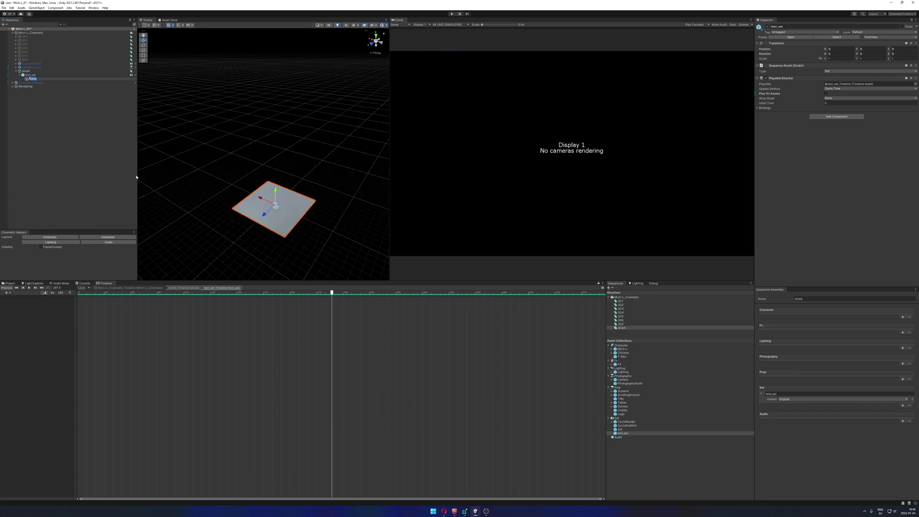
pyautogui.rightClick(32, 75)
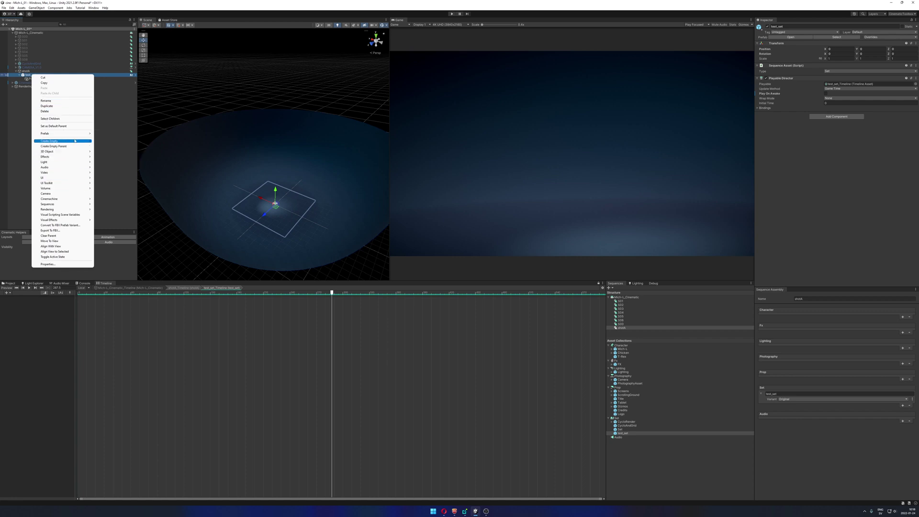
pyautogui.moveTo(75, 152)
pyautogui.click(105, 151)
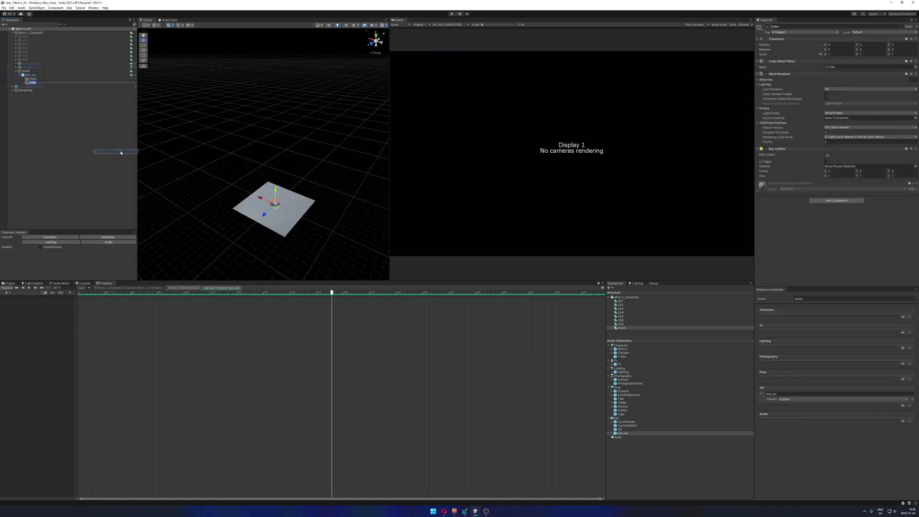
pyautogui.keyDown('alt'); pyautogui.moveTo(287, 225); pyautogui.dragTo(295, 177); pyautogui.keyUp('alt')
pyautogui.click(84, 168)
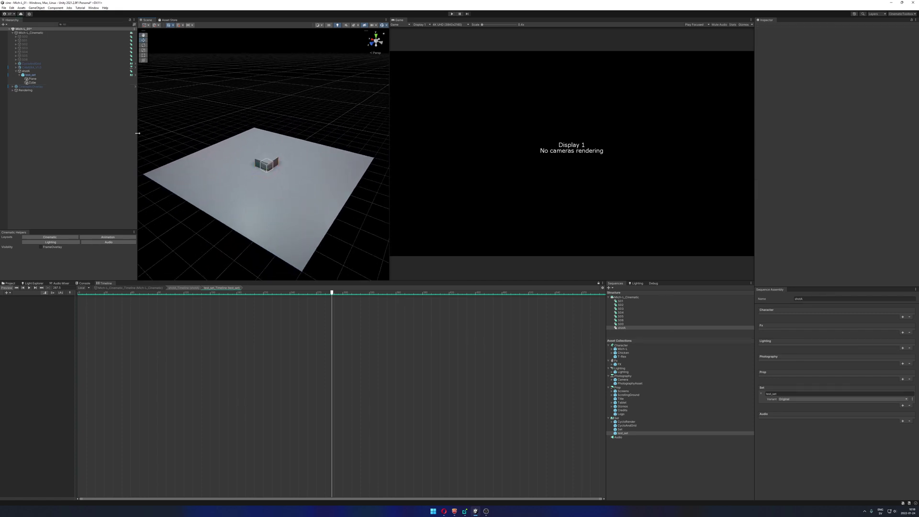
pyautogui.click(190, 288)
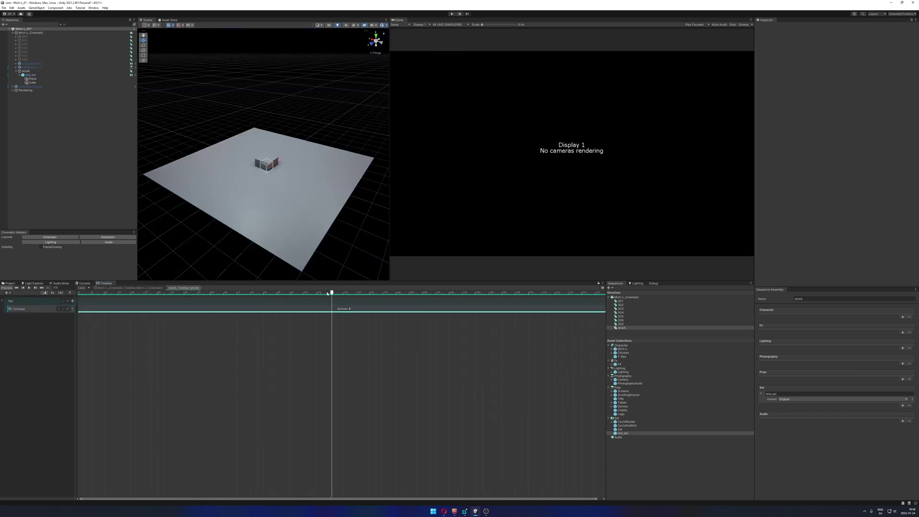
# - On the master timeline, scrub through the earlier shots into shotA and collapse test_set
pyautogui.moveTo(327, 293); pyautogui.dragTo(250, 293)
pyautogui.click(128, 287)
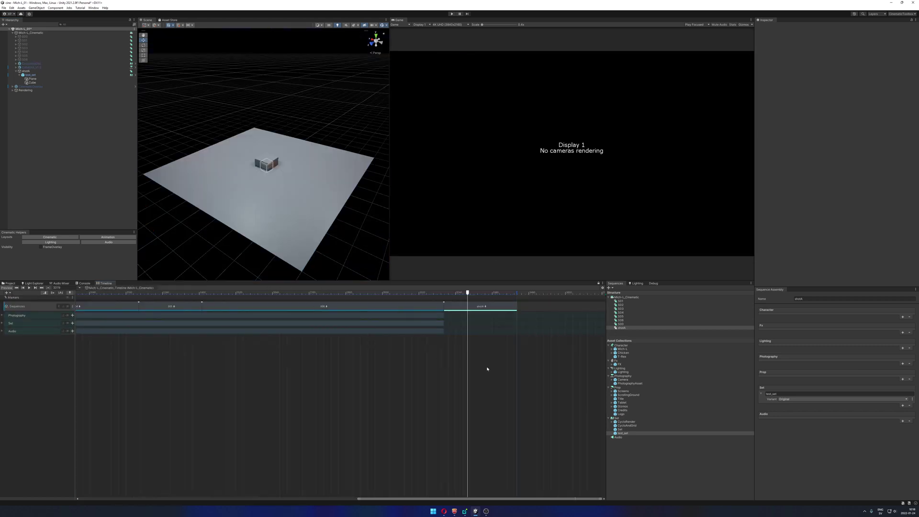
pyautogui.hscroll(2, 479, 387)
pyautogui.moveTo(453, 296); pyautogui.dragTo(333, 307)
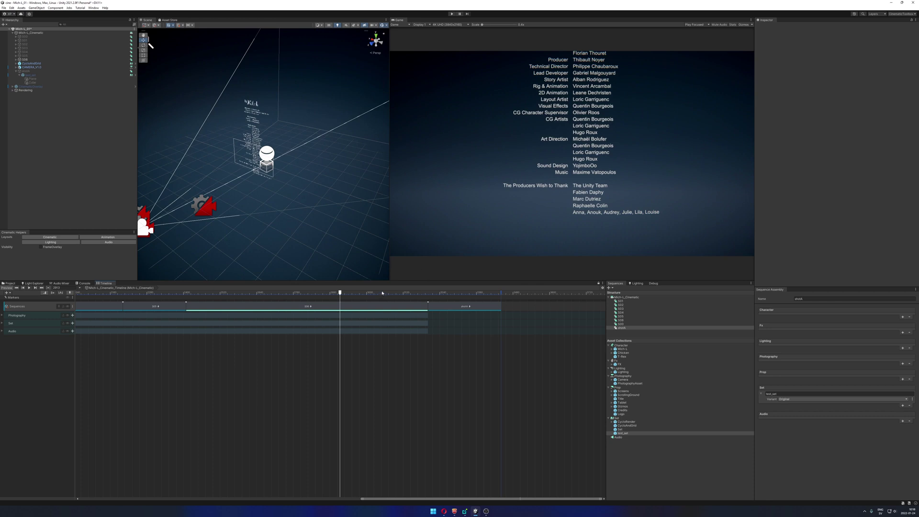
pyautogui.moveTo(382, 292); pyautogui.dragTo(468, 293)
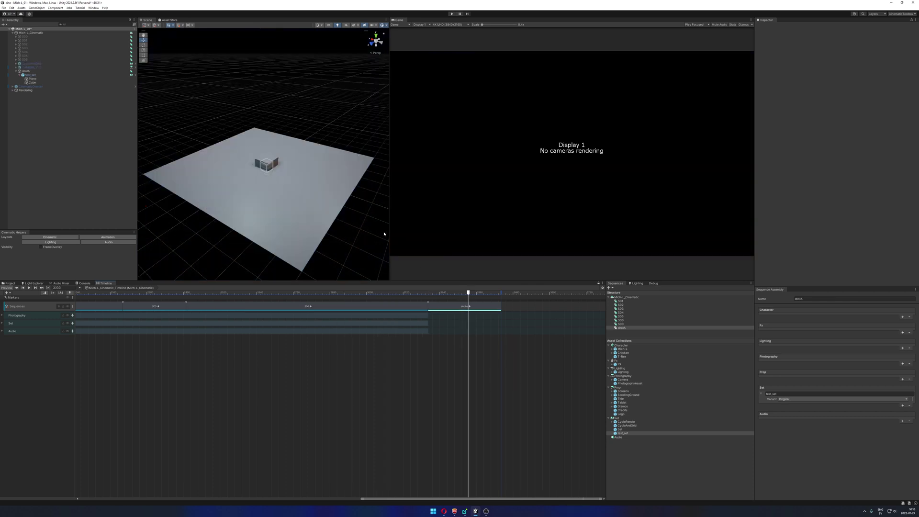
pyautogui.click(19, 75)
pyautogui.moveTo(464, 296); pyautogui.dragTo(447, 311)
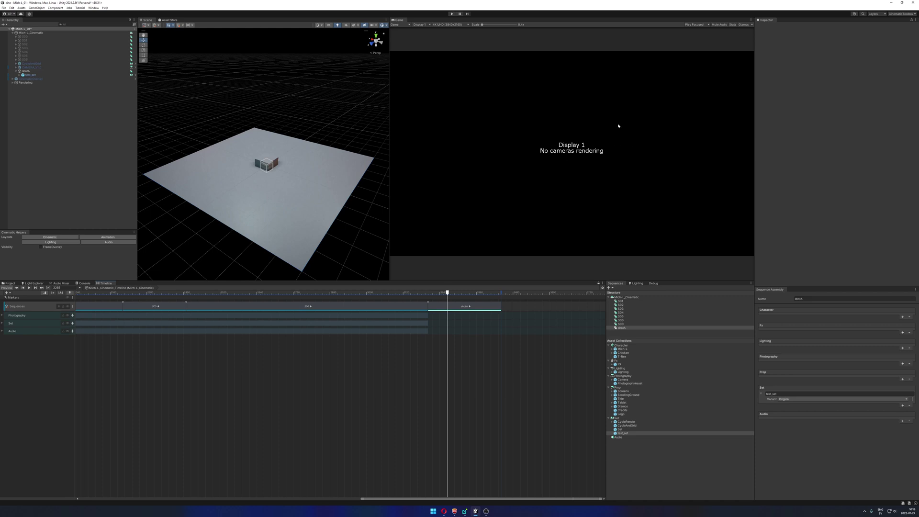
pyautogui.moveTo(454, 290)
pyautogui.mouseDown()
pyautogui.moveTo(486, 291)
pyautogui.moveTo(460, 293)
pyautogui.mouseUp()
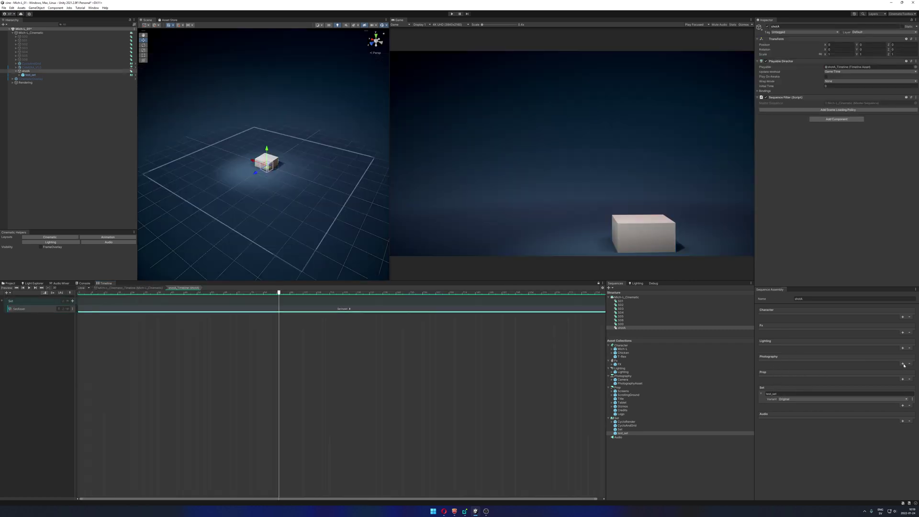
# - Add a Camera under Photography in shotA and move the playhead earlier in the shot
pyautogui.click(902, 363)
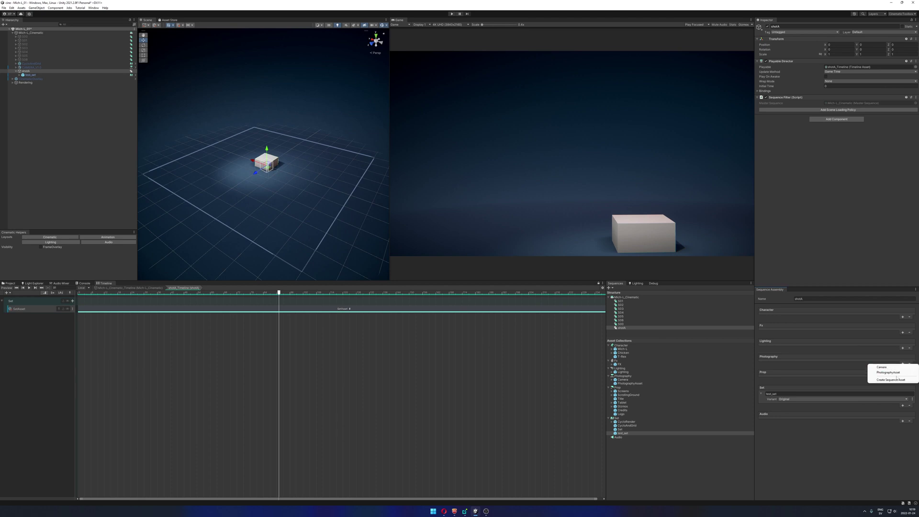
pyautogui.click(898, 368)
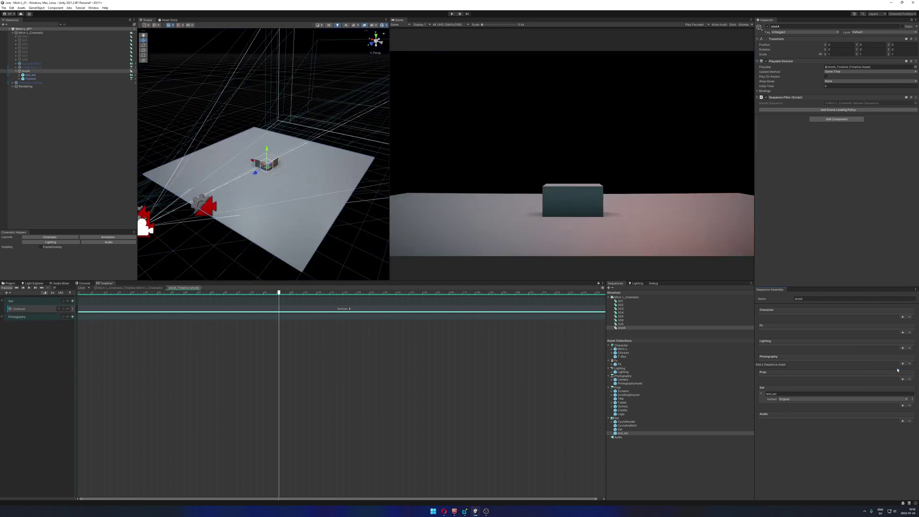
pyautogui.scroll(-5, 283, 219)
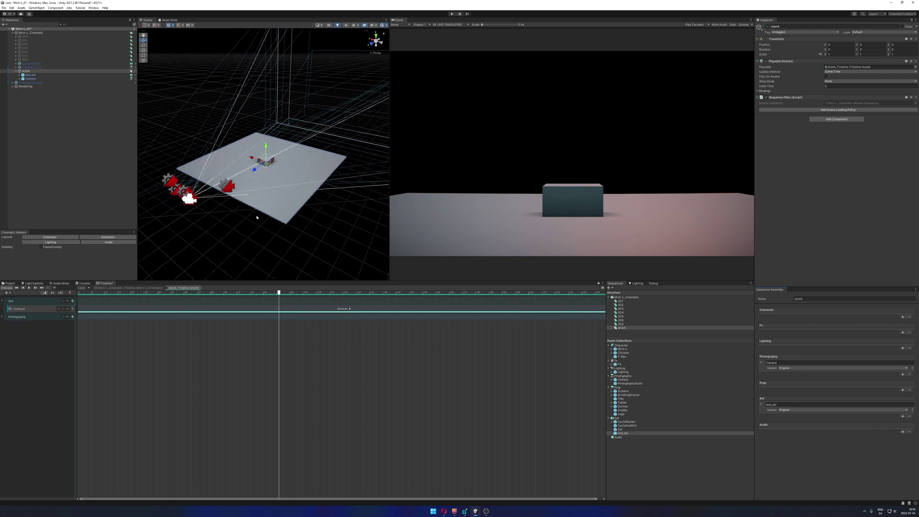
pyautogui.moveTo(278, 292); pyautogui.dragTo(489, 304)
# - Switch the camera to the Camera_V1_0 variant and preview the cube on the plane
pyautogui.click(806, 368)
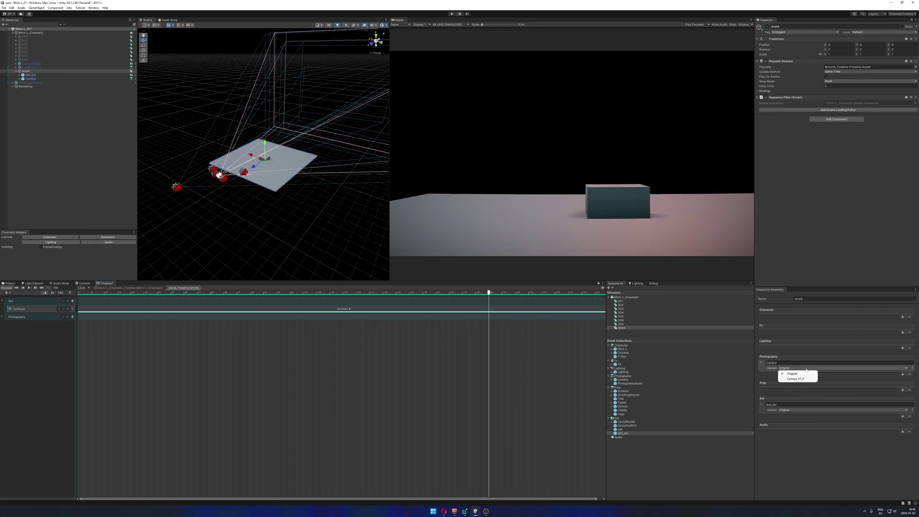
pyautogui.click(795, 379)
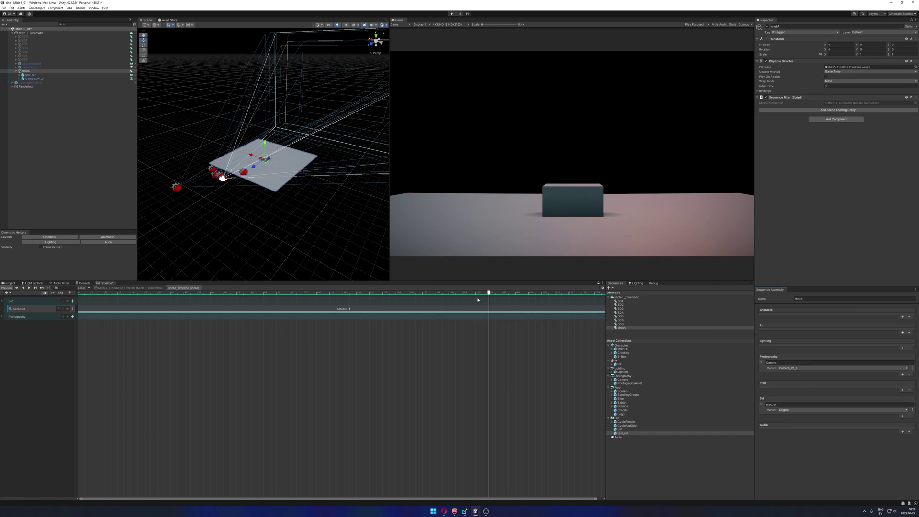
pyautogui.moveTo(562, 290); pyautogui.dragTo(458, 287)
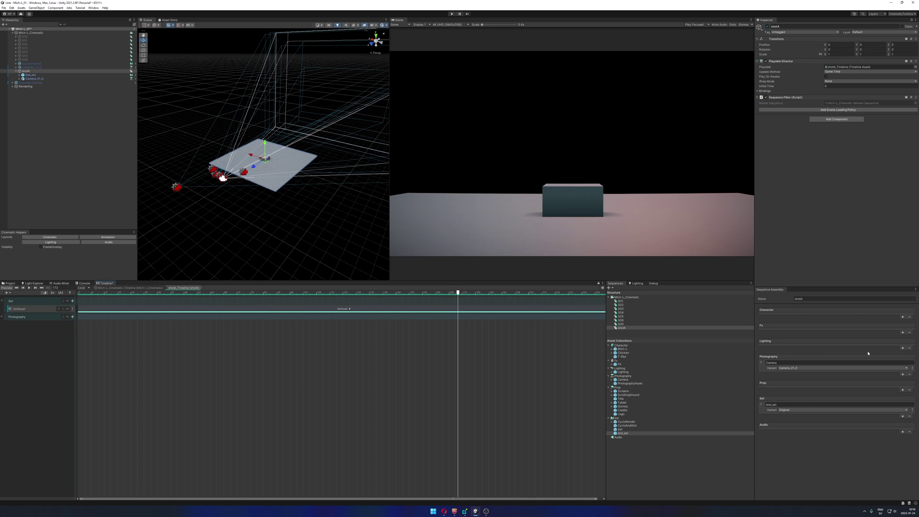
pyautogui.click(903, 348)
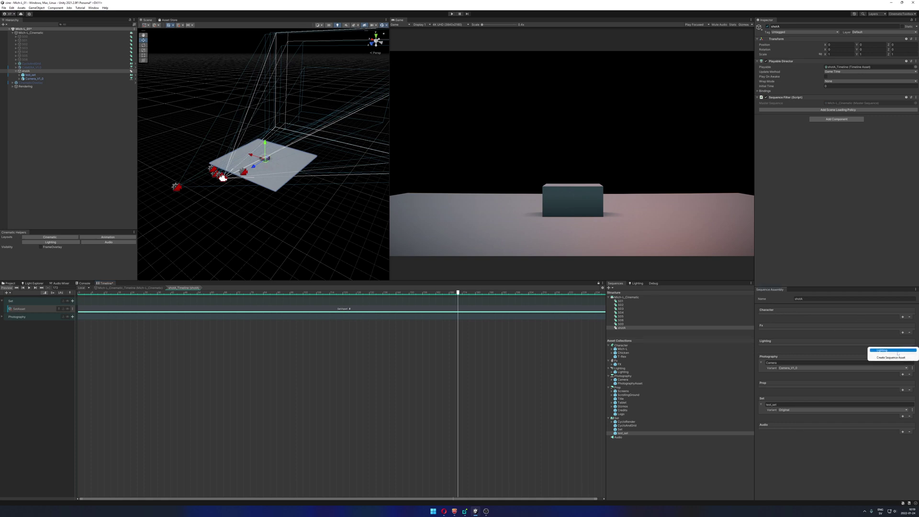
pyautogui.click(892, 350)
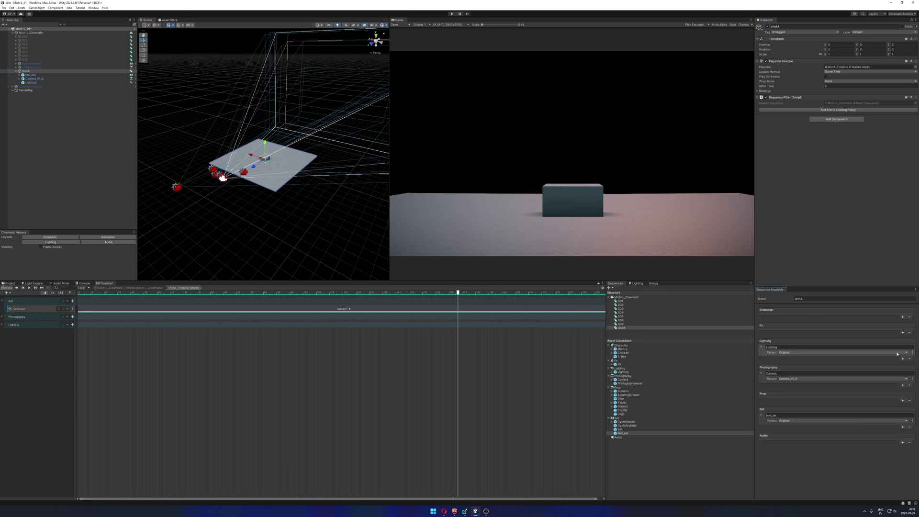
pyautogui.click(835, 352)
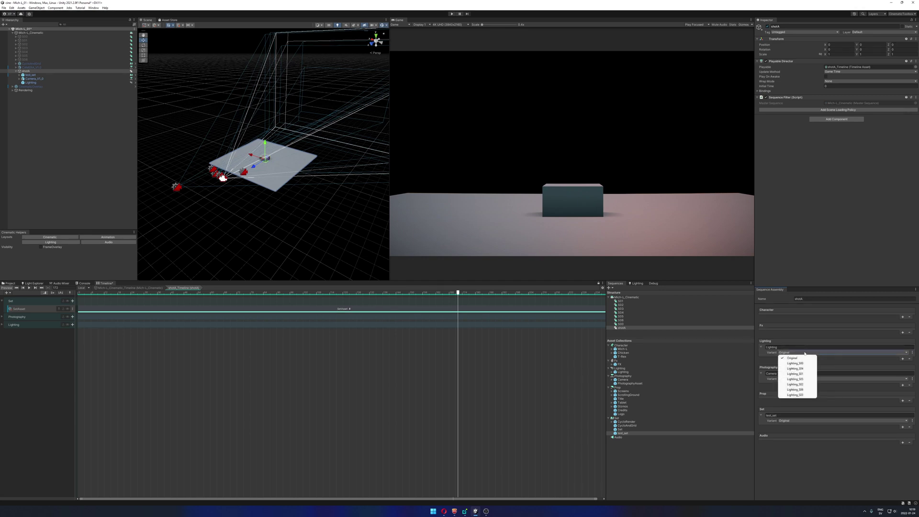
pyautogui.click(804, 379)
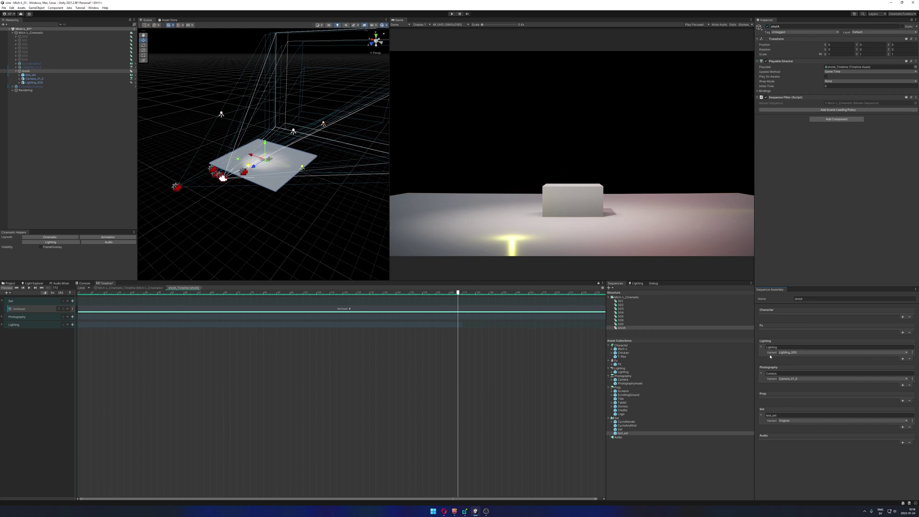
pyautogui.moveTo(461, 293); pyautogui.dragTo(193, 297)
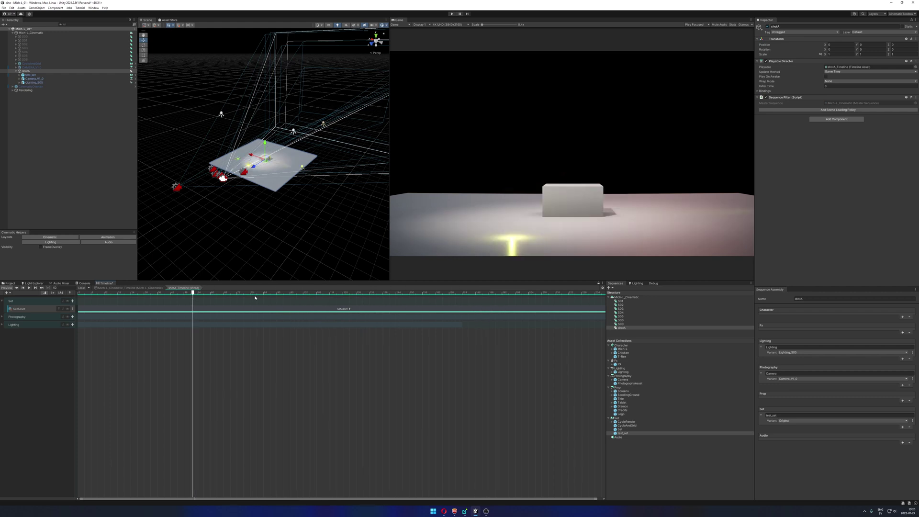
pyautogui.click(775, 347)
# - Add the Mich-L character to shotA and scrub to preview its animation
pyautogui.click(902, 317)
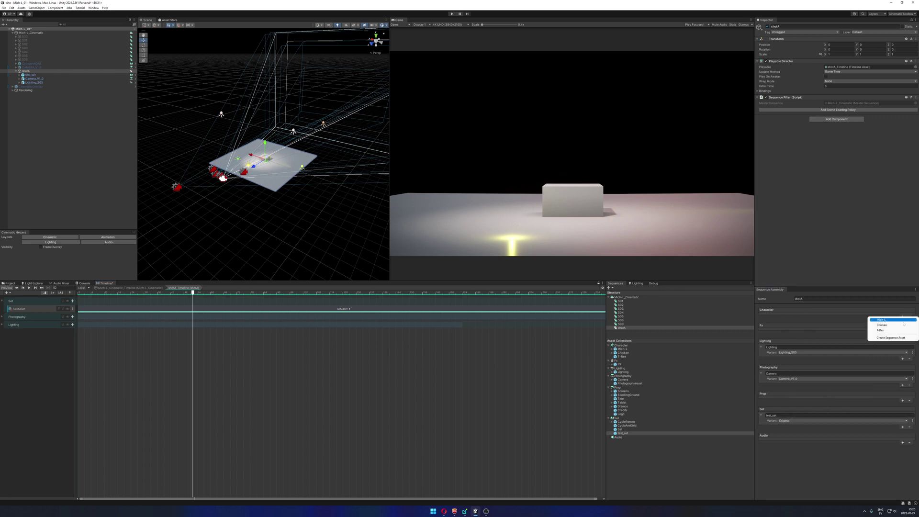
pyautogui.click(893, 319)
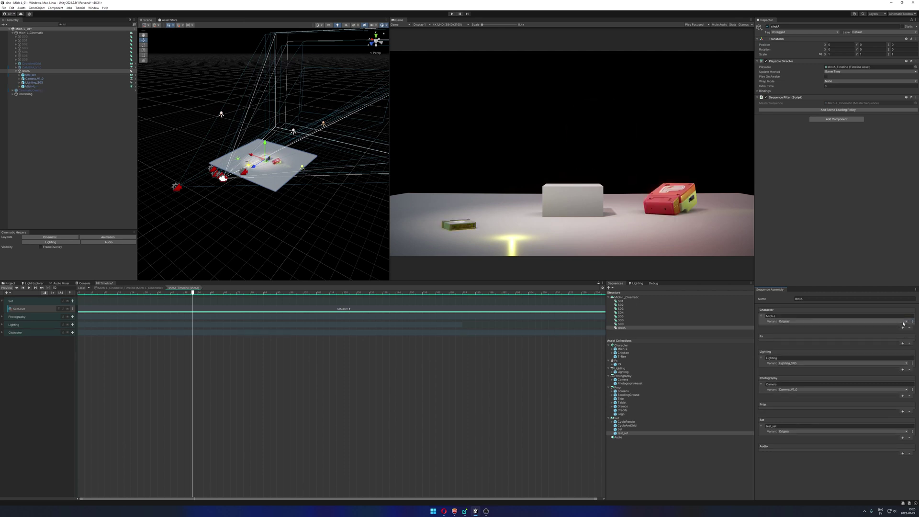
pyautogui.moveTo(248, 295); pyautogui.dragTo(389, 297)
# - Set Mich-L to the Mich-L_S04 variant and return to the Mich-L_Cinematic master timeline
pyautogui.click(794, 321)
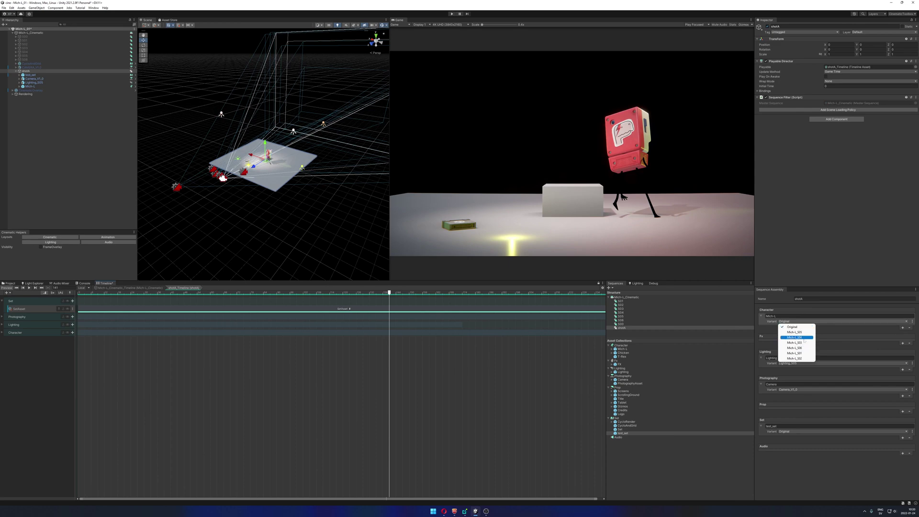
pyautogui.click(802, 338)
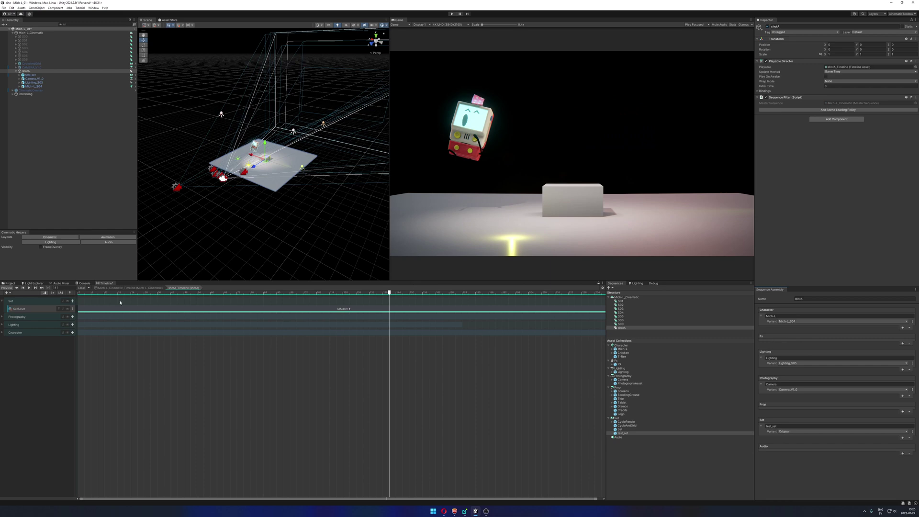
pyautogui.click(129, 288)
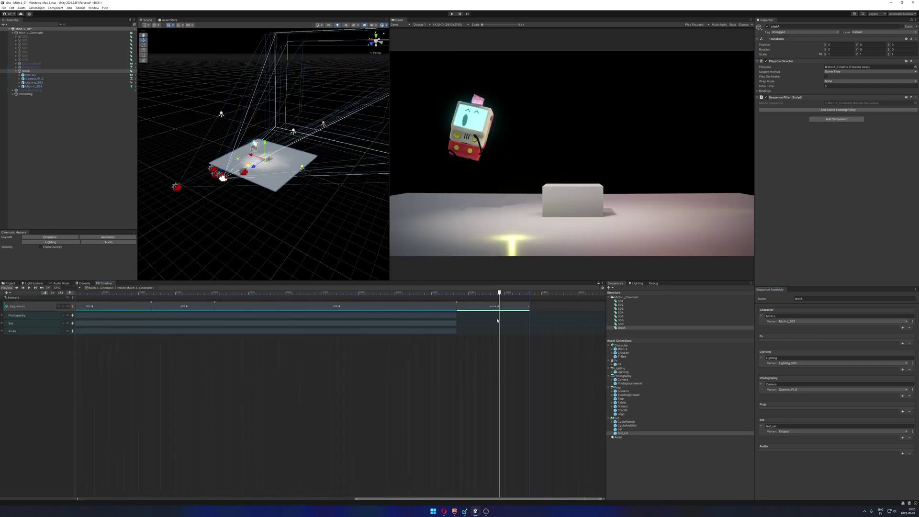
# - Play the master cinematic through shotA, expand Photography, Set and Audio, then reopen shotA's timeline
pyautogui.moveTo(498, 293); pyautogui.dragTo(470, 307)
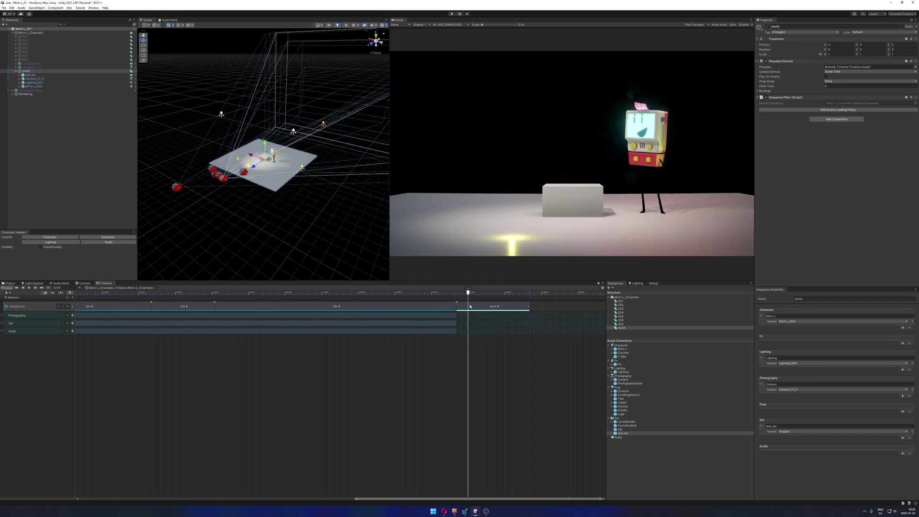
pyautogui.press('space')
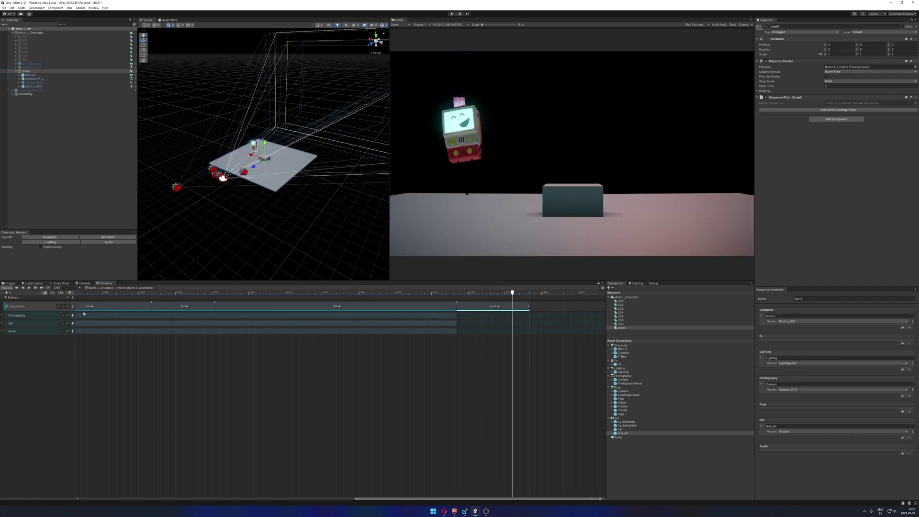
pyautogui.click(2, 316)
pyautogui.click(3, 334)
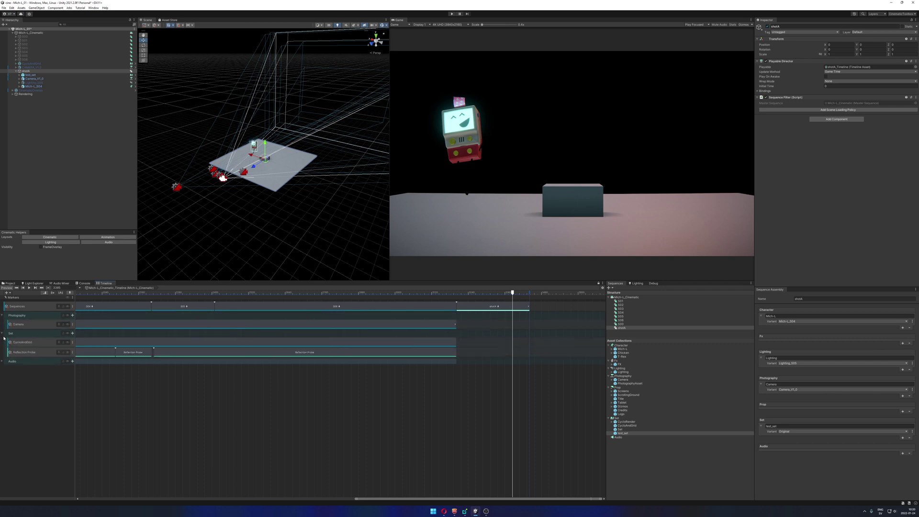
pyautogui.click(2, 363)
pyautogui.click(499, 307)
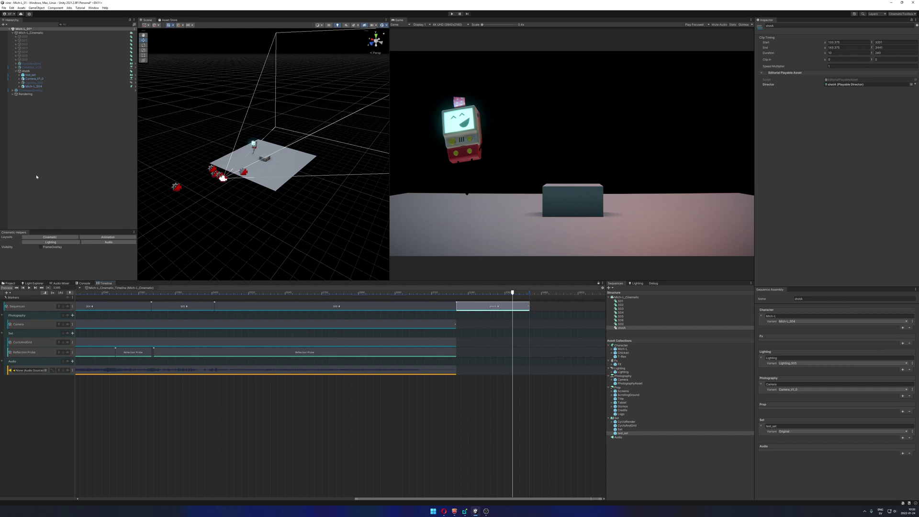
pyautogui.click(28, 71)
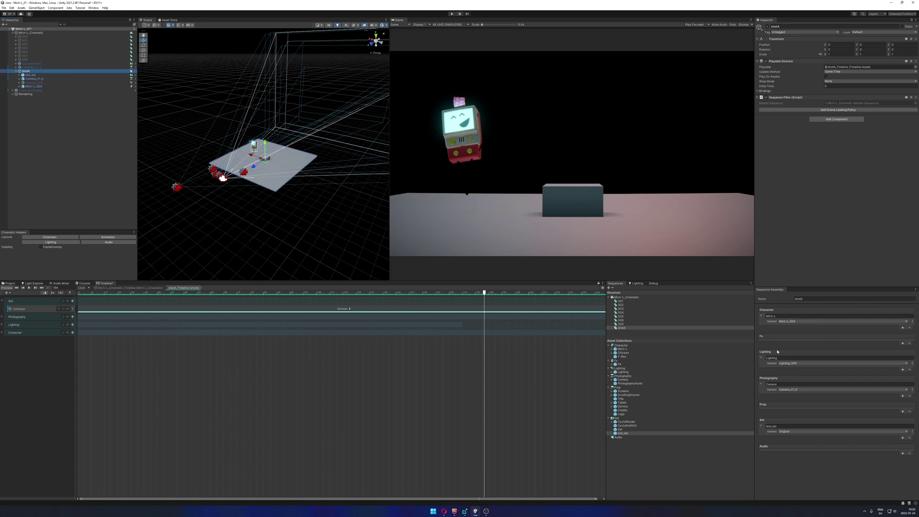
# - Open the Mich-L_S04 animation from the Character group and scrub it, inspecting Michel_ScreenClip
pyautogui.click(3, 333)
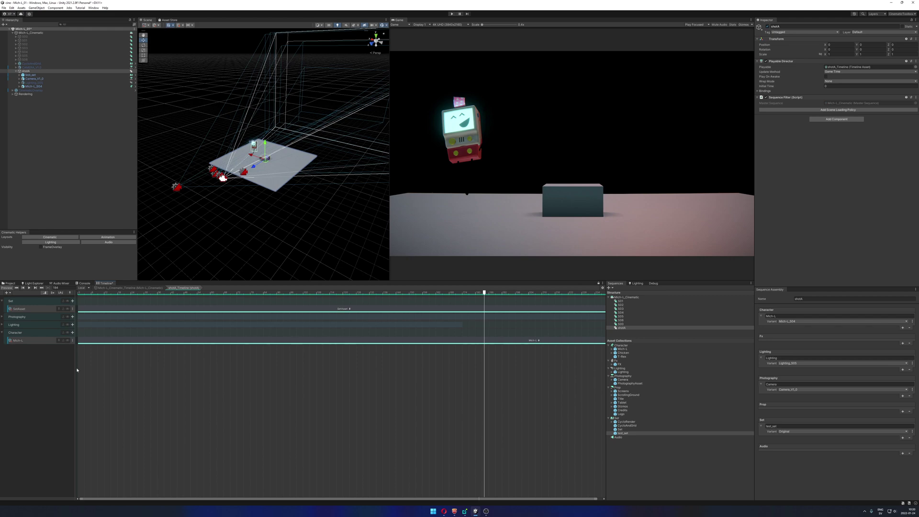
pyautogui.click(127, 341)
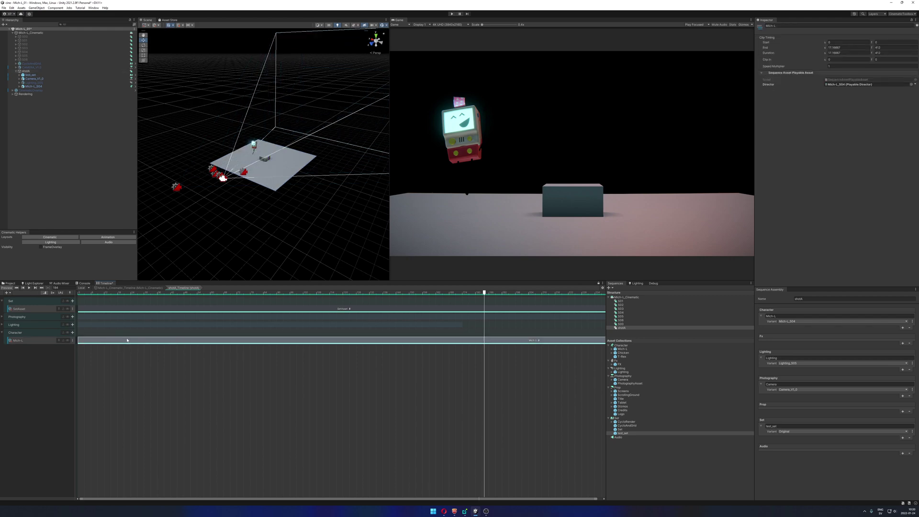
pyautogui.doubleClick(138, 340)
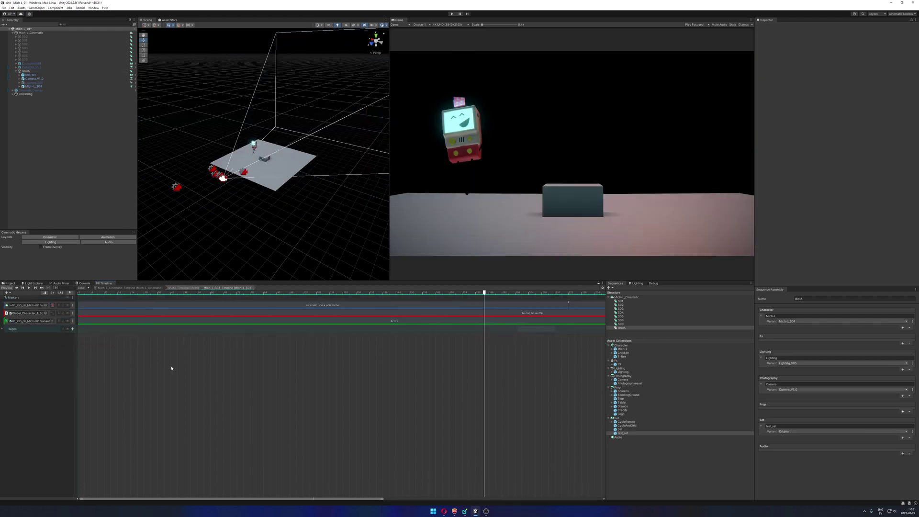
pyautogui.moveTo(476, 294); pyautogui.dragTo(451, 293)
pyautogui.hscroll(5, 426, 360)
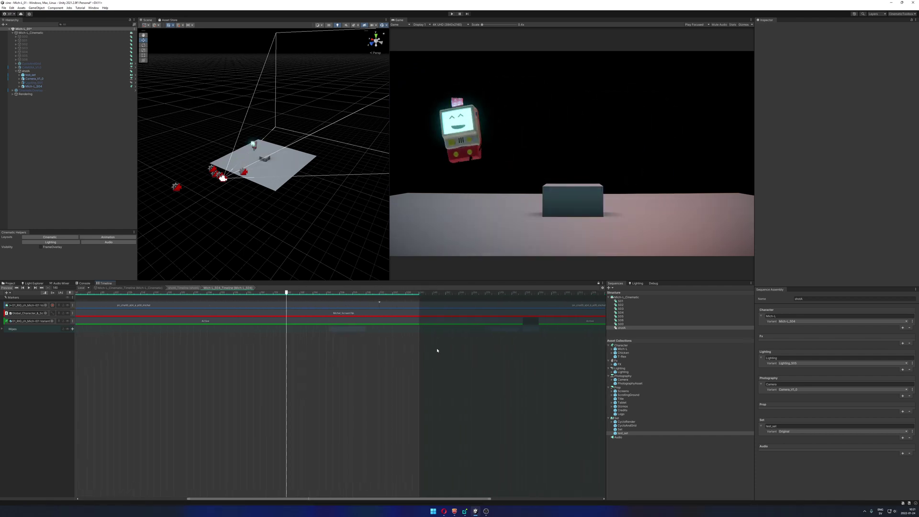
pyautogui.click(382, 315)
pyautogui.hscroll(-5, 316, 356)
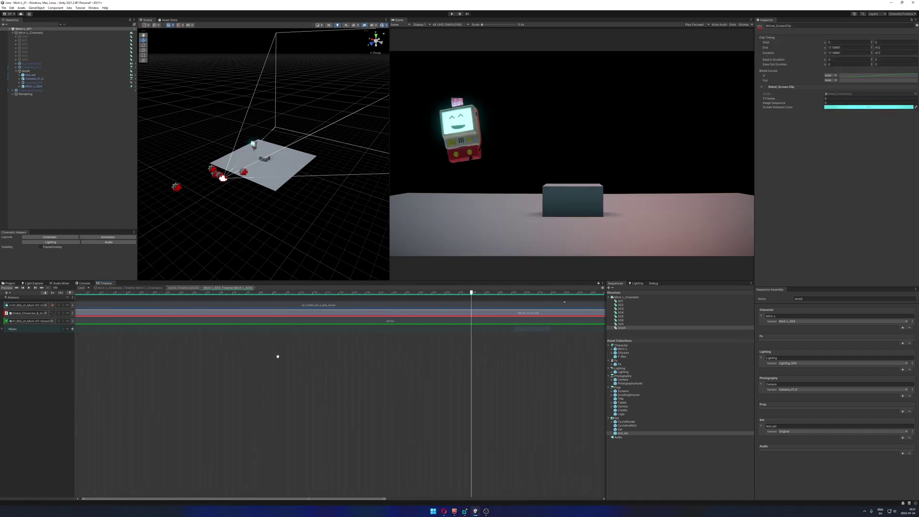
pyautogui.moveTo(471, 294); pyautogui.dragTo(210, 311)
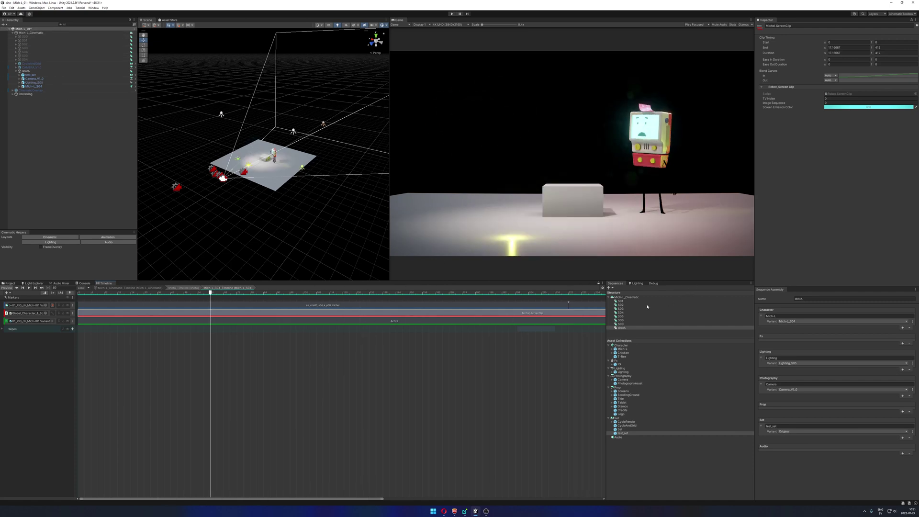
# - Return to the master Mich-L_Cinematic timeline and select Mich-L_Cinematic in the Hierarchy
pyautogui.click(144, 288)
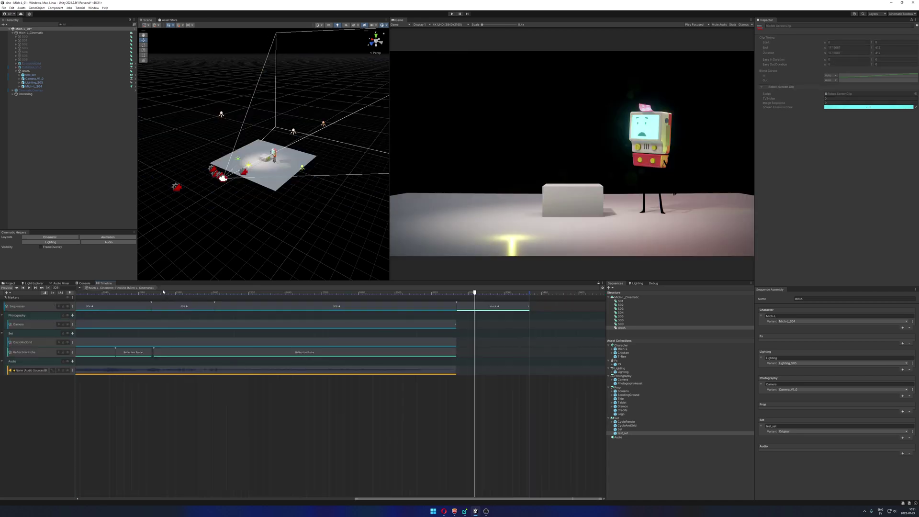
pyautogui.click(120, 287)
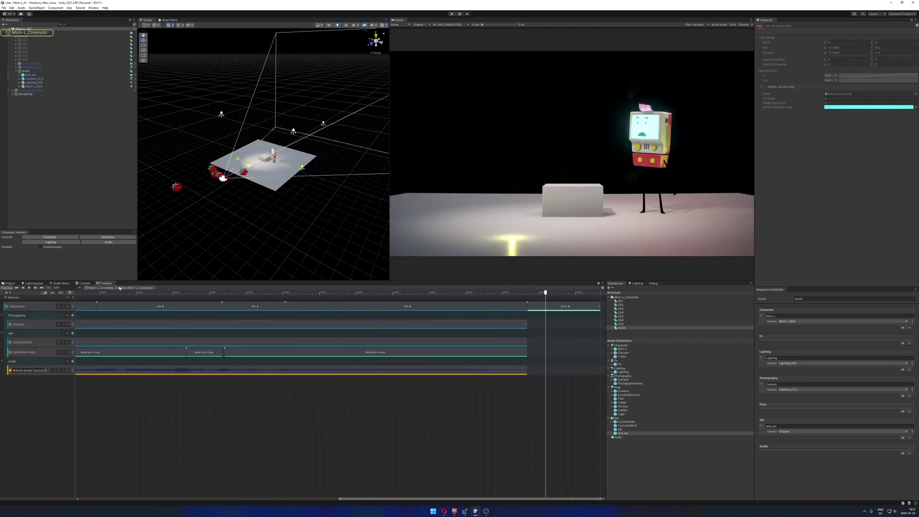
pyautogui.click(26, 33)
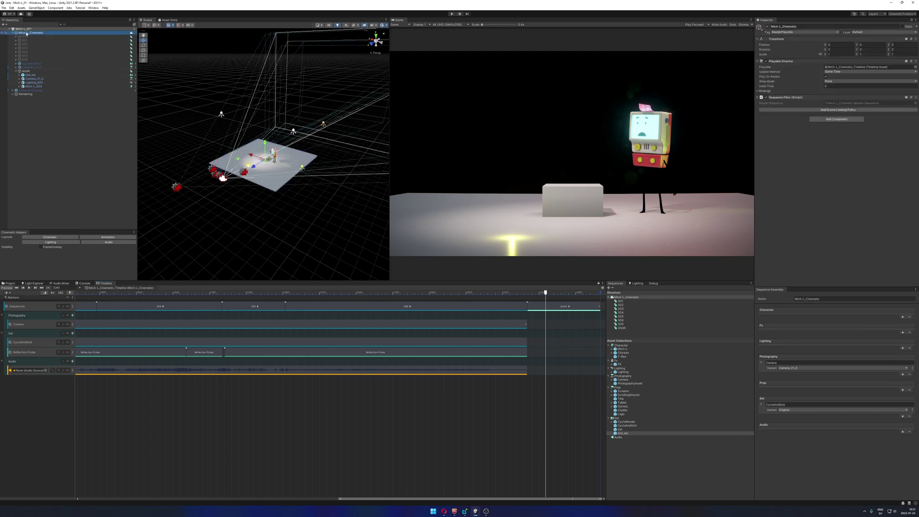
# - Zoom the master timeline out and collapse the Photography, Set and Audio groups
pyautogui.hscroll(-10, 235, 434)
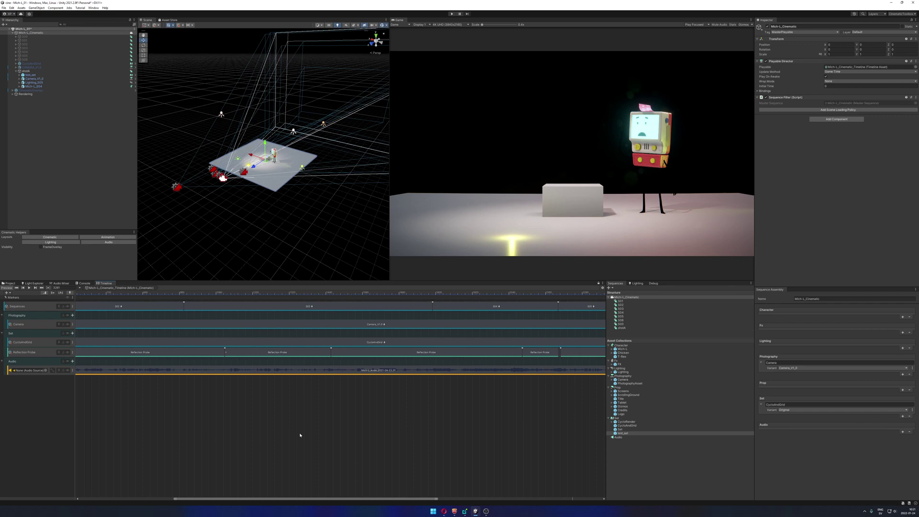
pyautogui.scroll(-5, 309, 431)
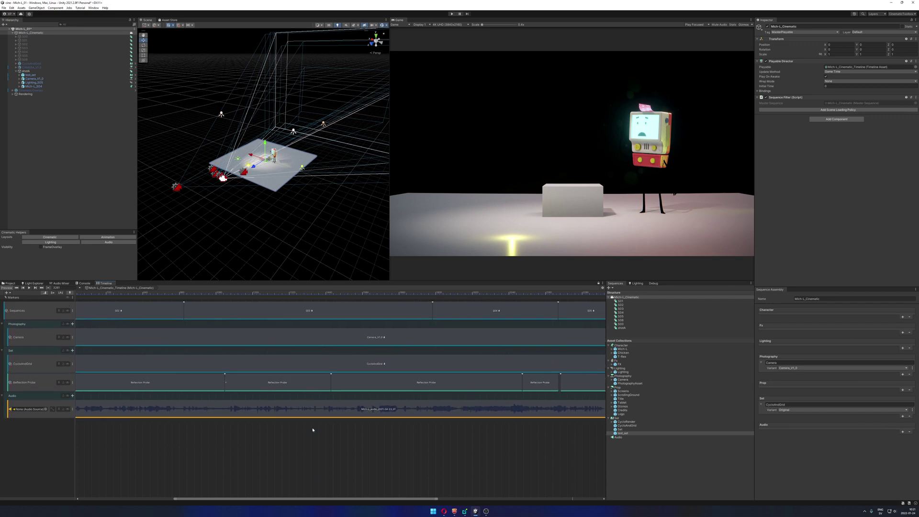
pyautogui.scroll(-5, 313, 429)
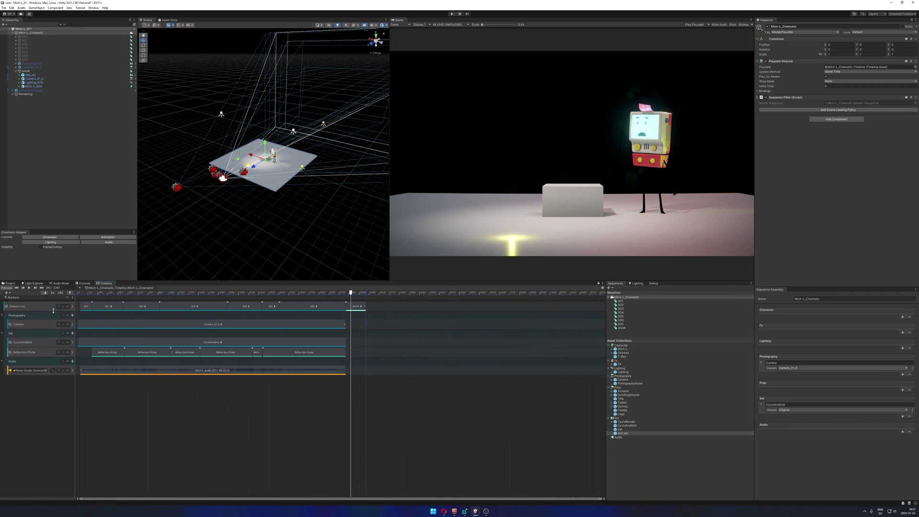
pyautogui.click(2, 315)
pyautogui.click(2, 323)
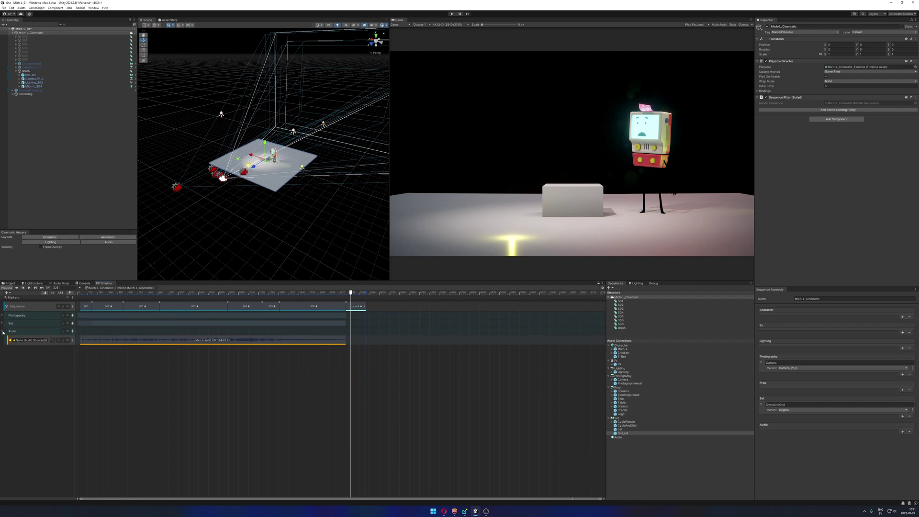
pyautogui.click(3, 331)
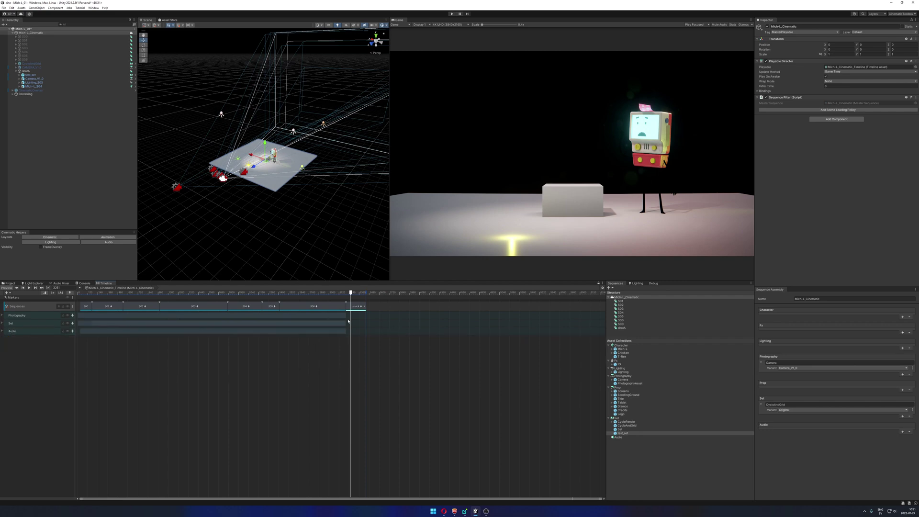
# - Scrub through the cinematic shot by shot to the closing credits and back to shotA
pyautogui.moveTo(349, 292); pyautogui.dragTo(334, 315)
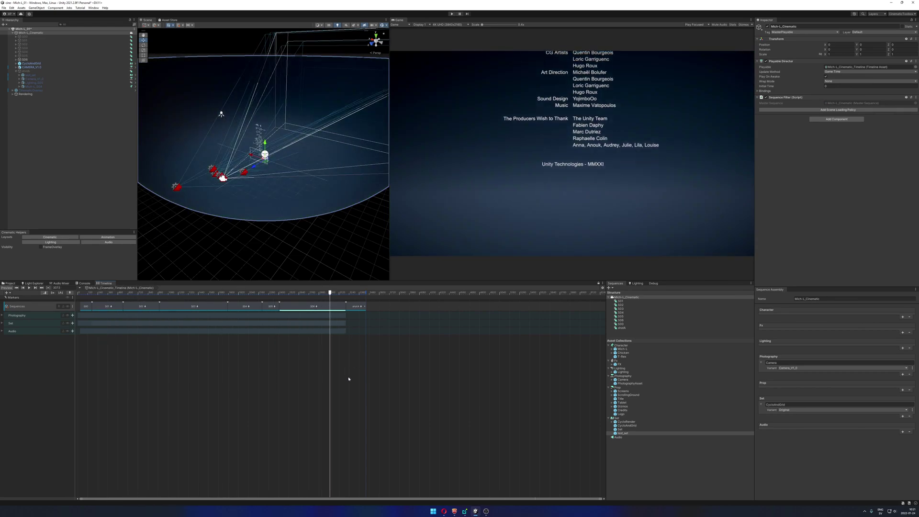
pyautogui.scroll(3, 421, 367)
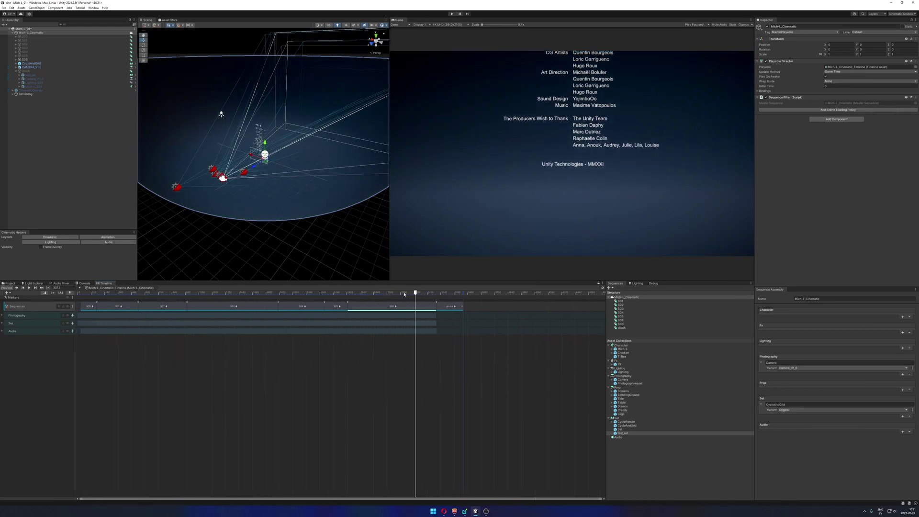
pyautogui.moveTo(403, 294); pyautogui.dragTo(454, 320)
# - Open shotA from the Sequences track and scrub to preview Mich-L beside the cube
pyautogui.doubleClick(439, 306)
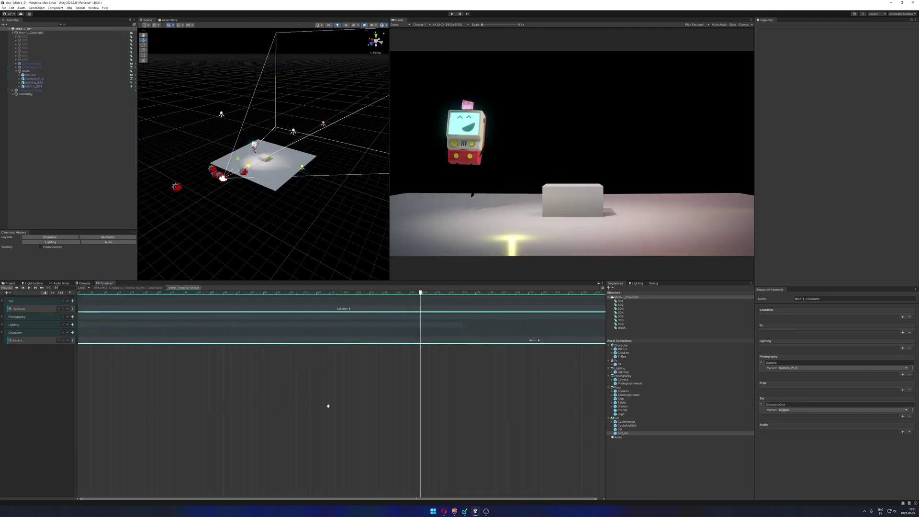
pyautogui.moveTo(420, 300); pyautogui.dragTo(37, 326)
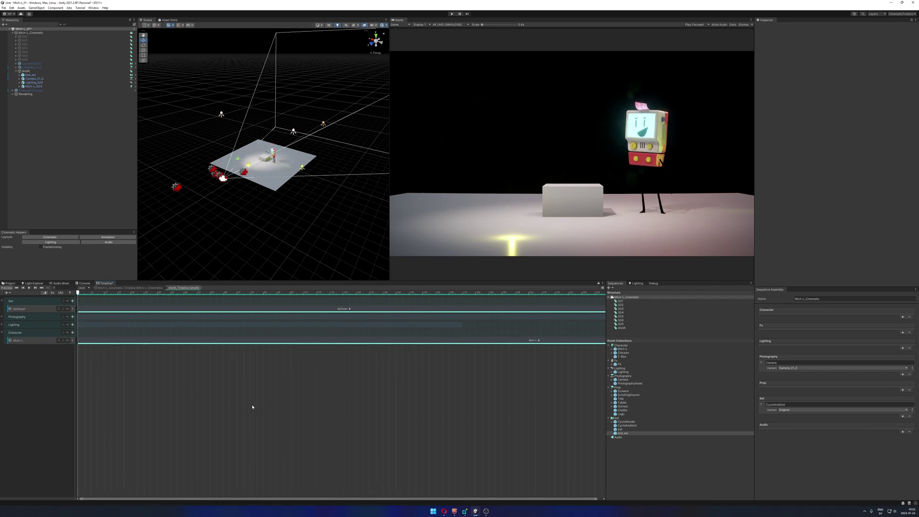